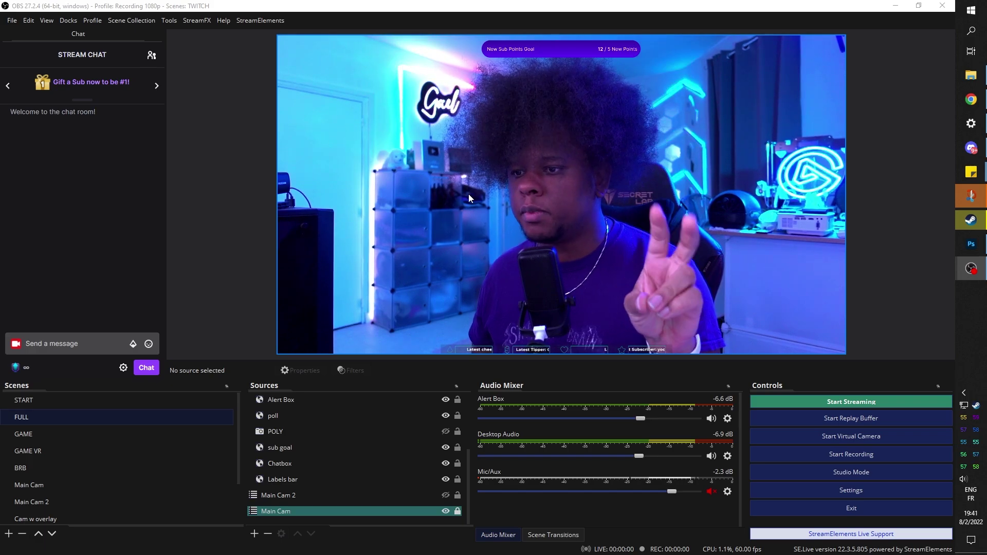
# Make GAME the active scene, showing gameplay capture with the hexagonal webcam overlay
pyautogui.click(33, 437)
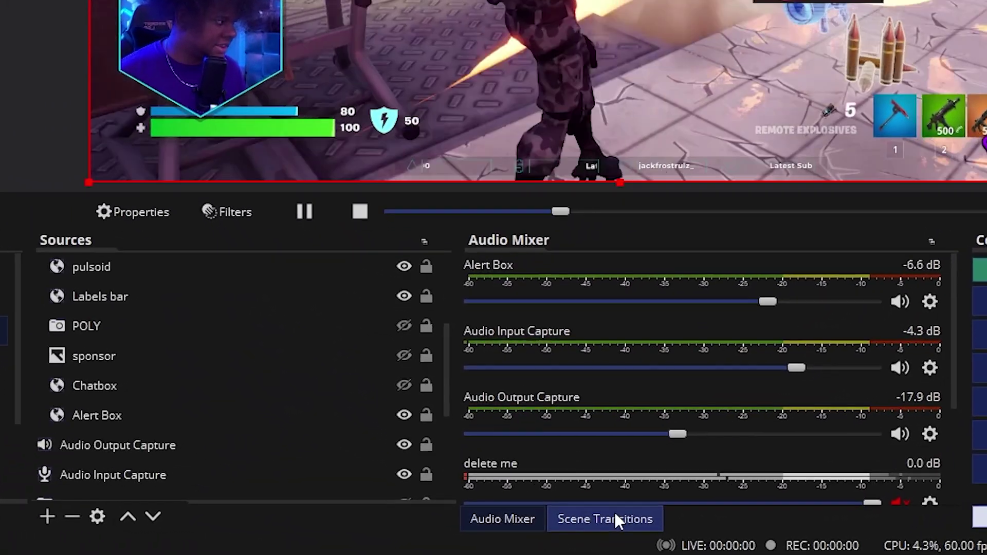
# Open the Luma Wipe properties, check the image pattern list without changing it, and move the window aside
pyautogui.click(615, 514)
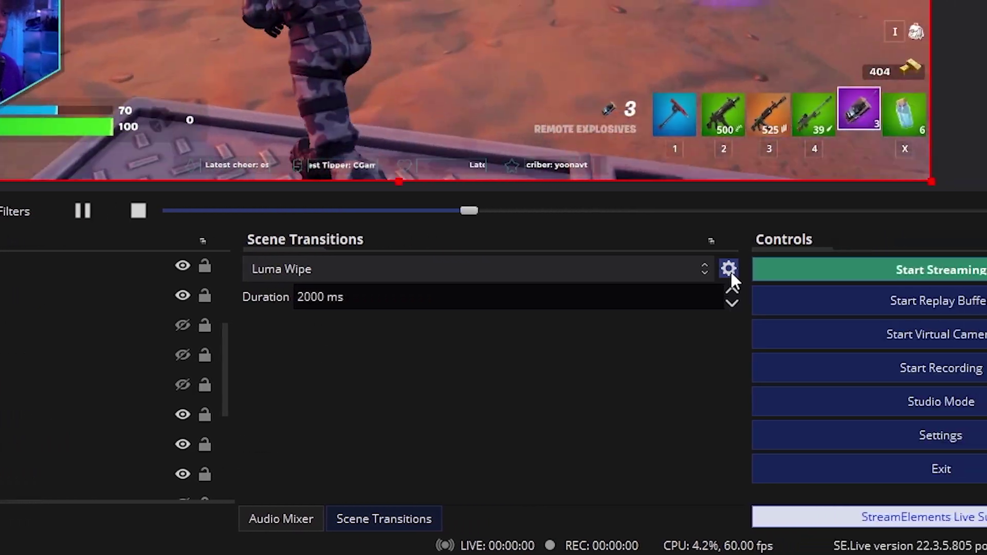
pyautogui.click(949, 268)
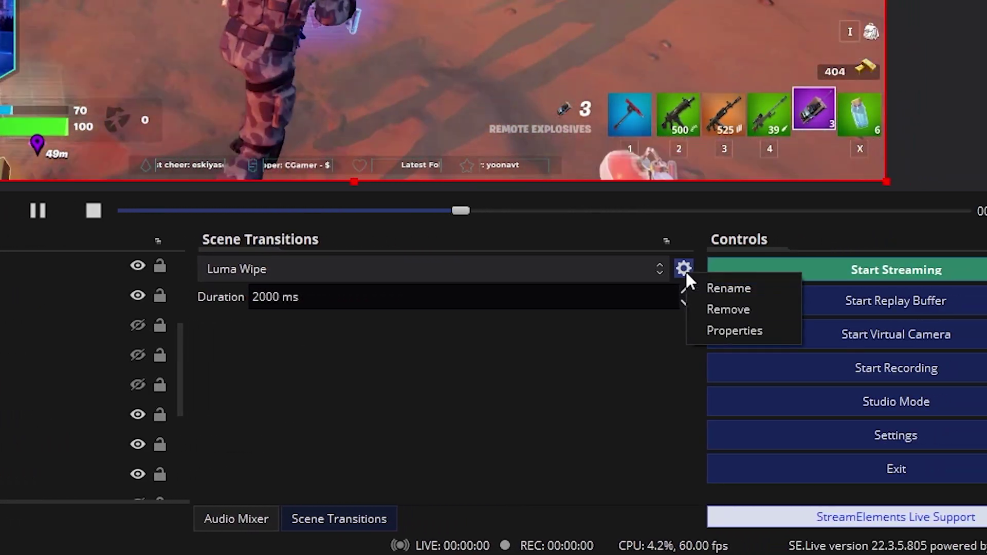
pyautogui.click(715, 330)
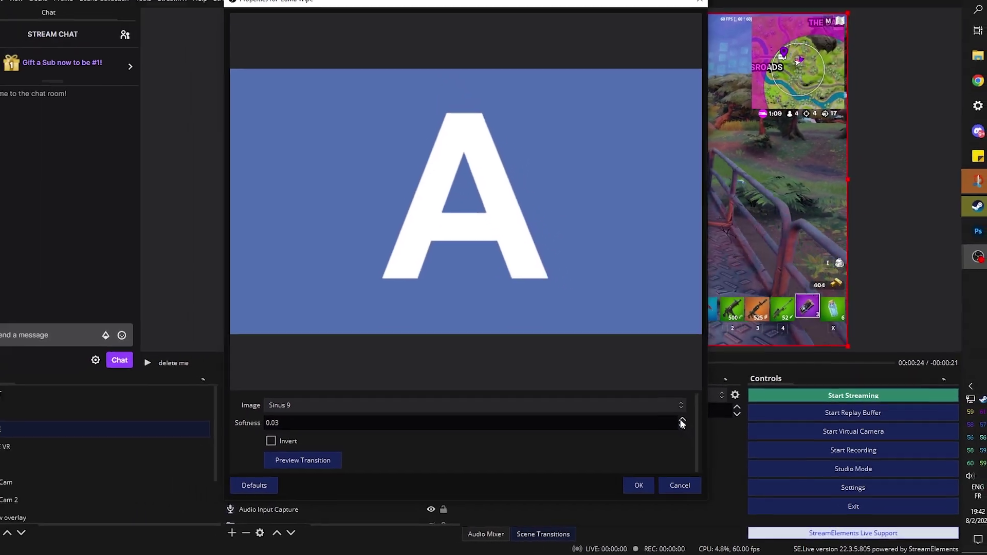
pyautogui.click(651, 377)
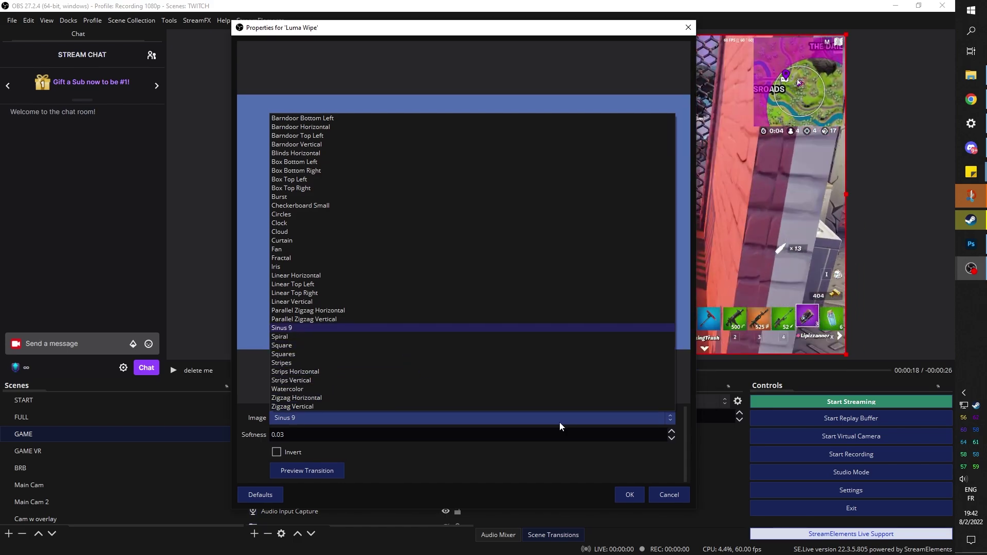
pyautogui.click(620, 36)
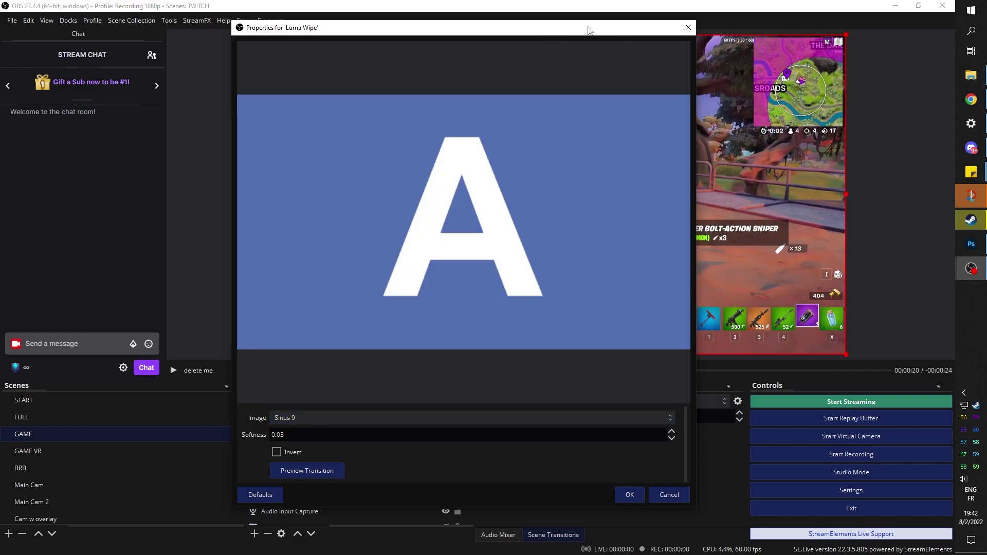
pyautogui.moveTo(589, 30); pyautogui.dragTo(368, 32)
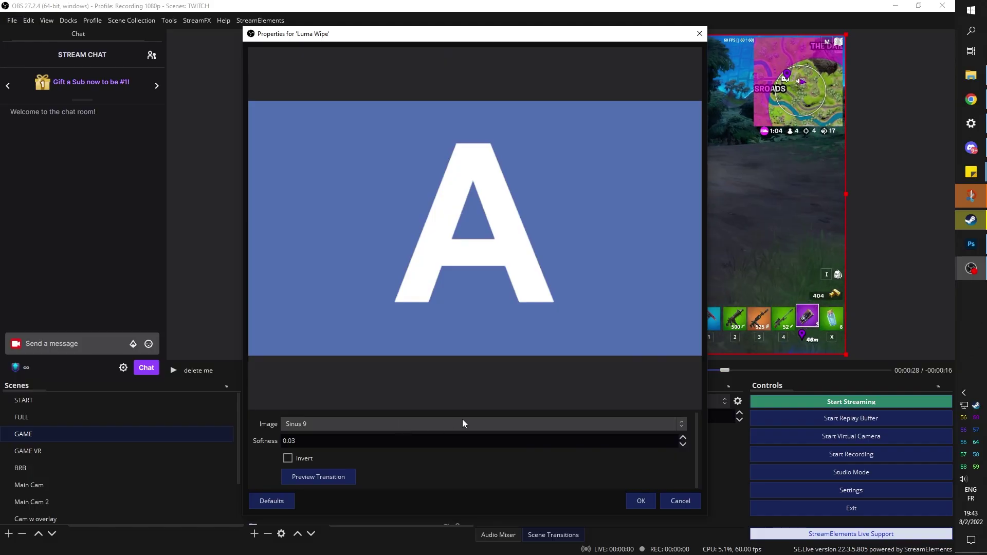
# Preview Barndoor Bottom Left, Box Bottom Left and Burst wipe images, ending on Burst
pyautogui.click(459, 424)
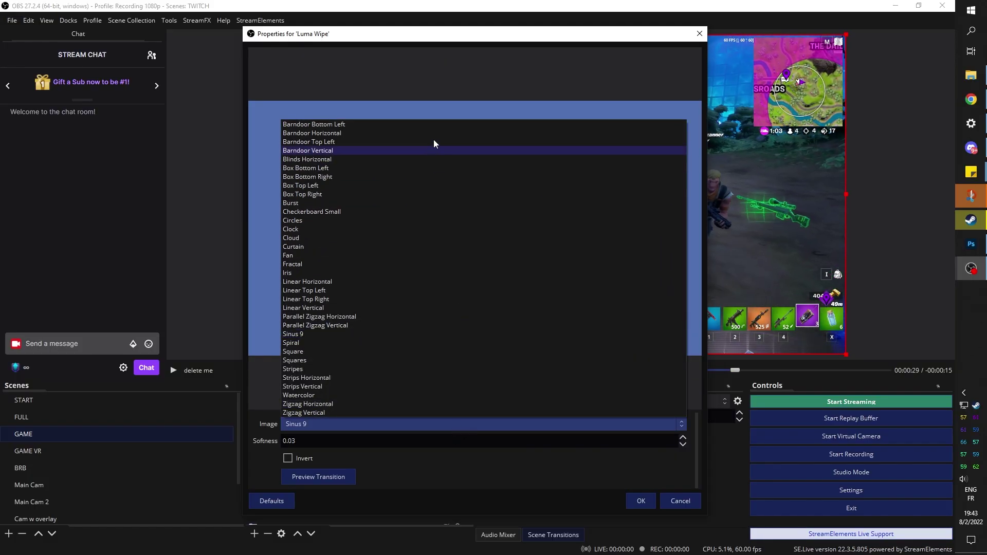
pyautogui.click(436, 126)
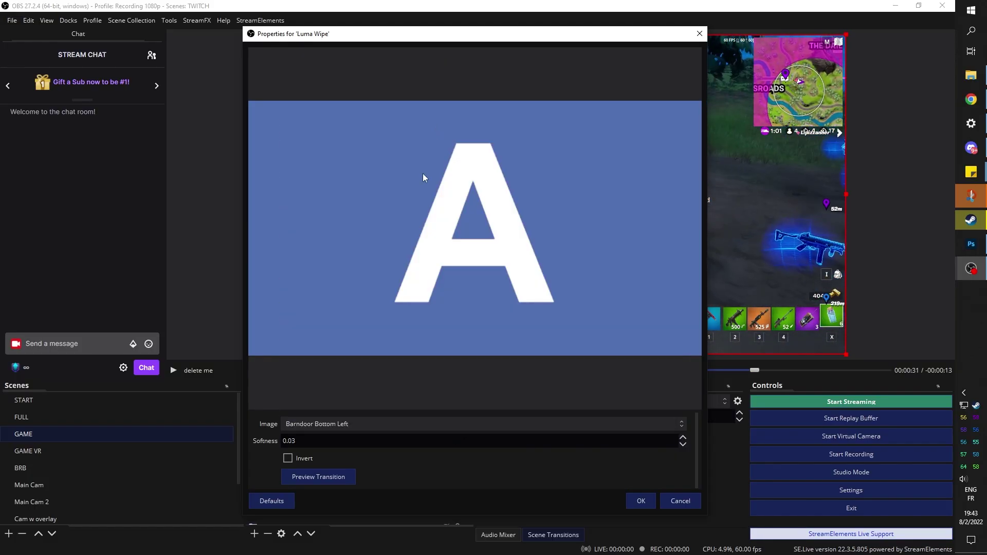
pyautogui.click(338, 480)
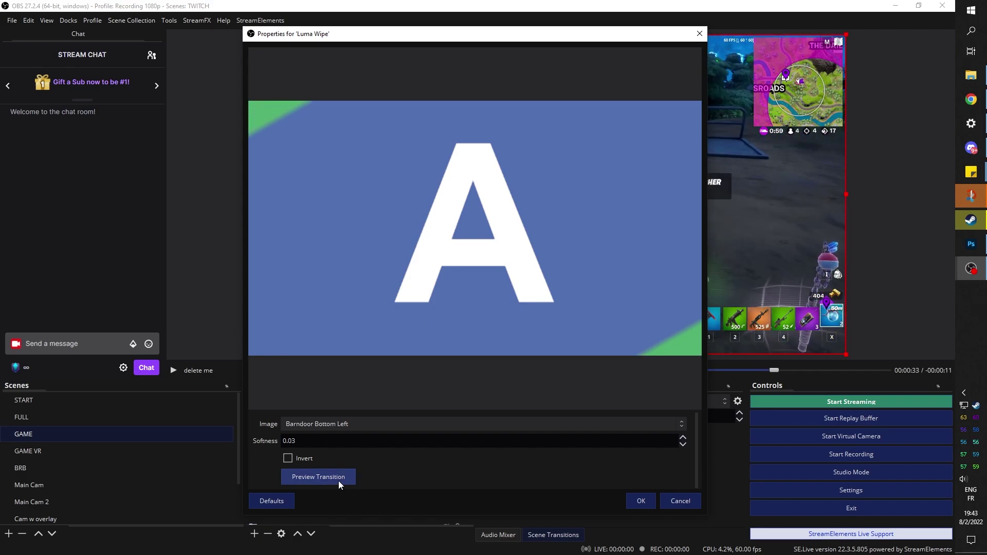
pyautogui.click(342, 423)
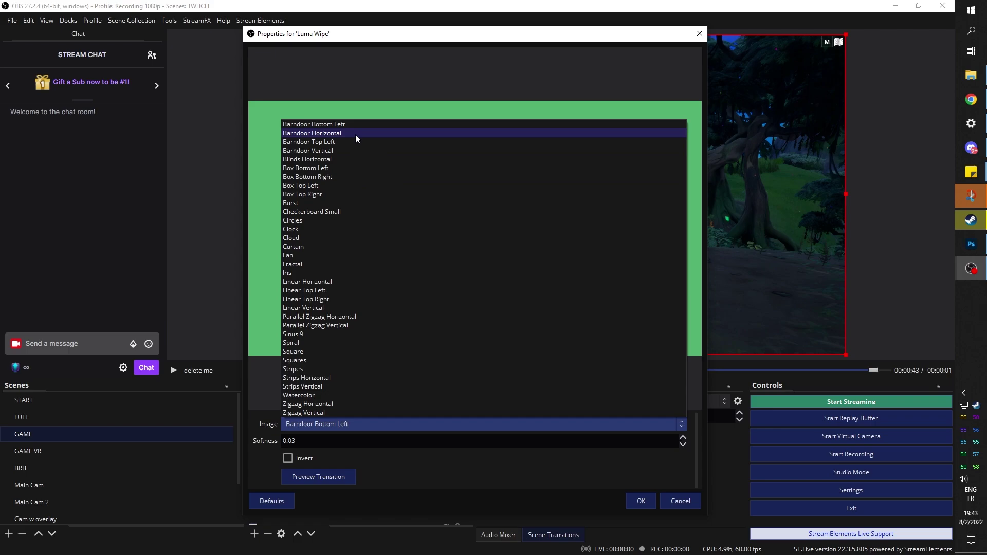
pyautogui.click(354, 168)
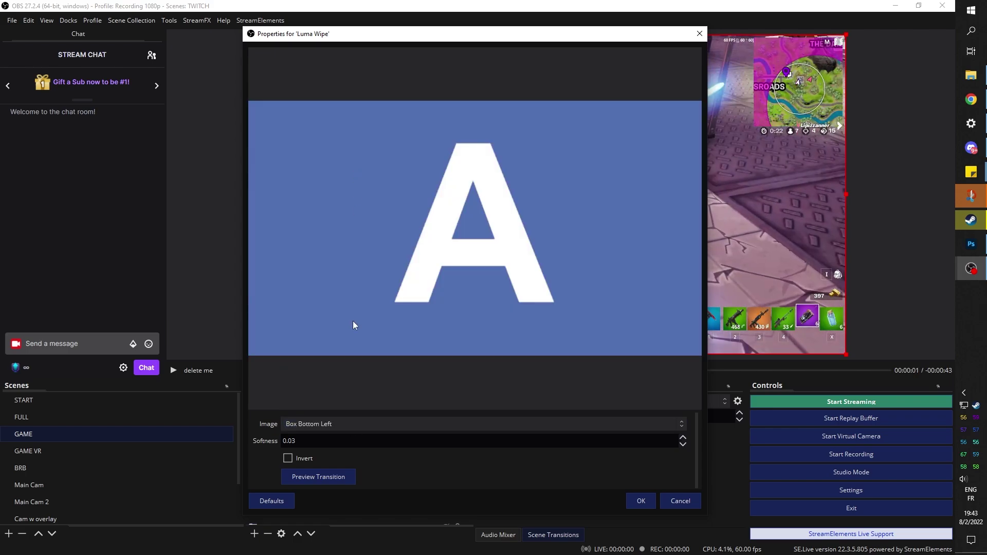
pyautogui.click(313, 477)
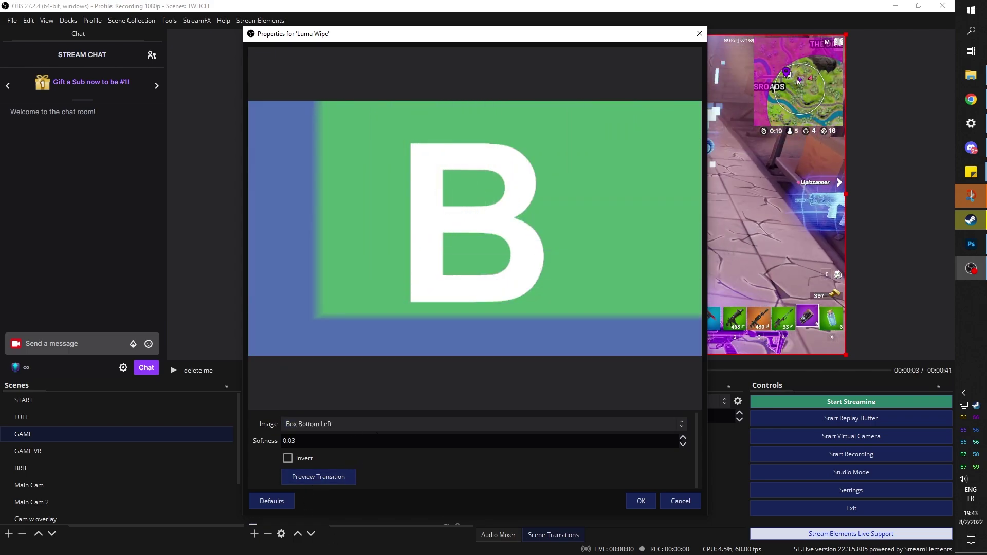
pyautogui.click(406, 424)
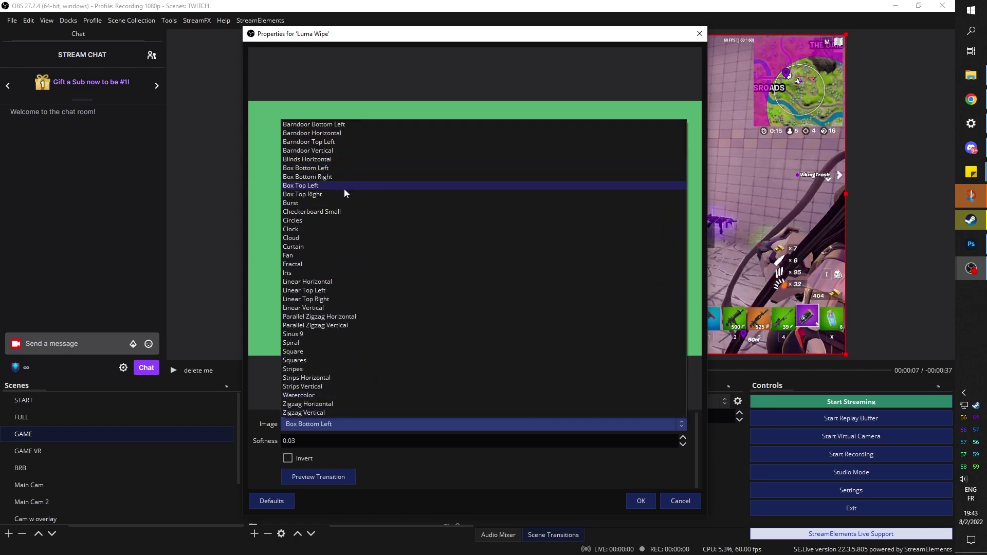
pyautogui.click(342, 202)
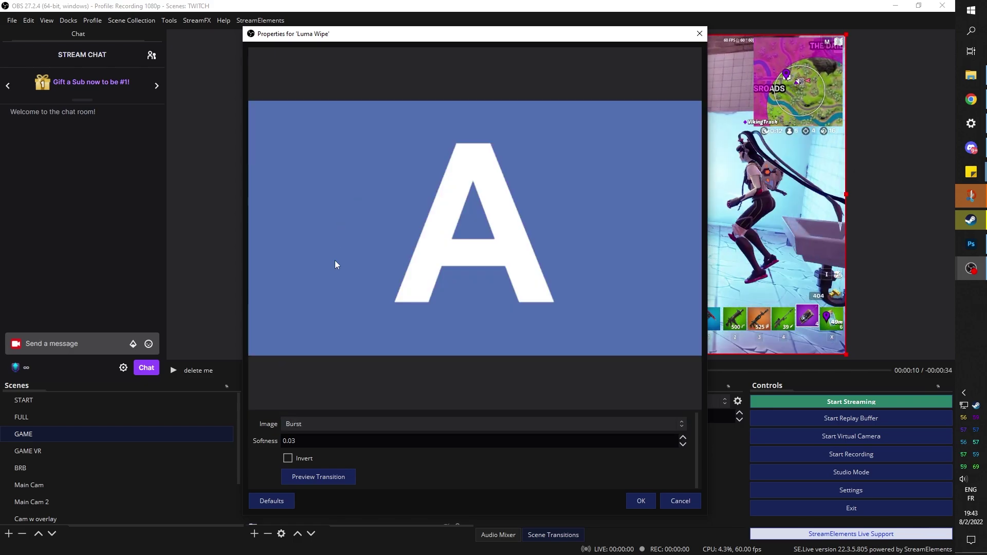
pyautogui.click(337, 478)
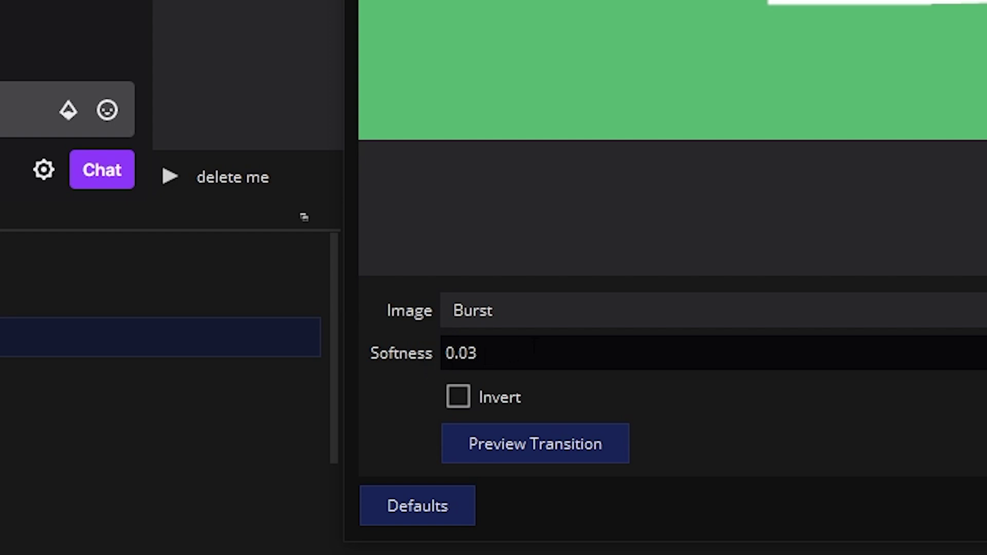
# Preview the Burst wipe at softness 1.00, then set softness back to 0.03
pyautogui.doubleClick(461, 353)
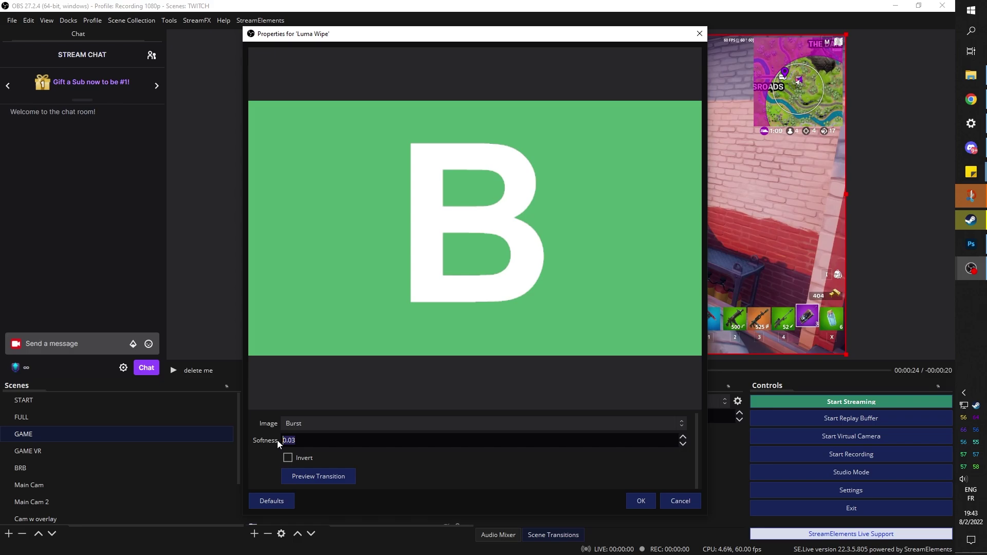
pyautogui.write('1')
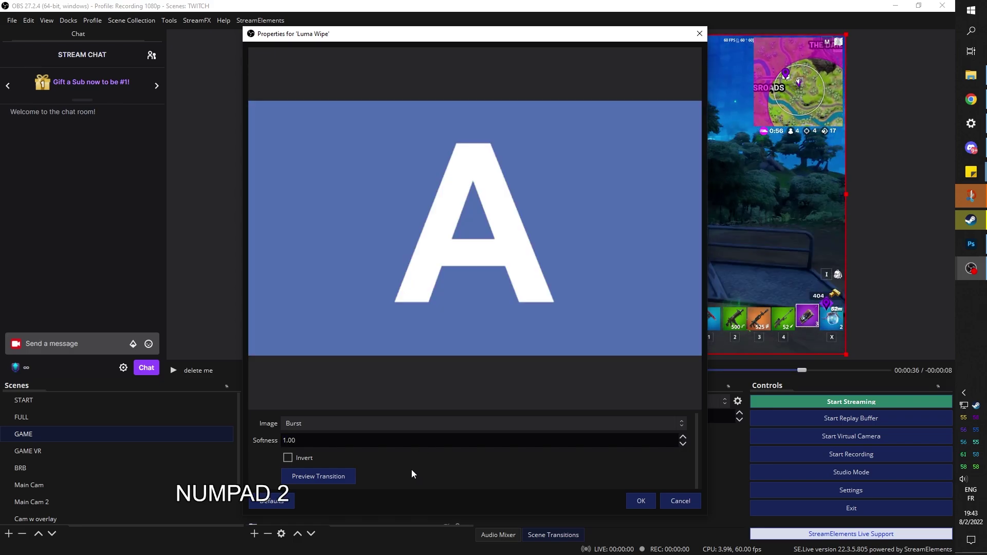
pyautogui.click(329, 476)
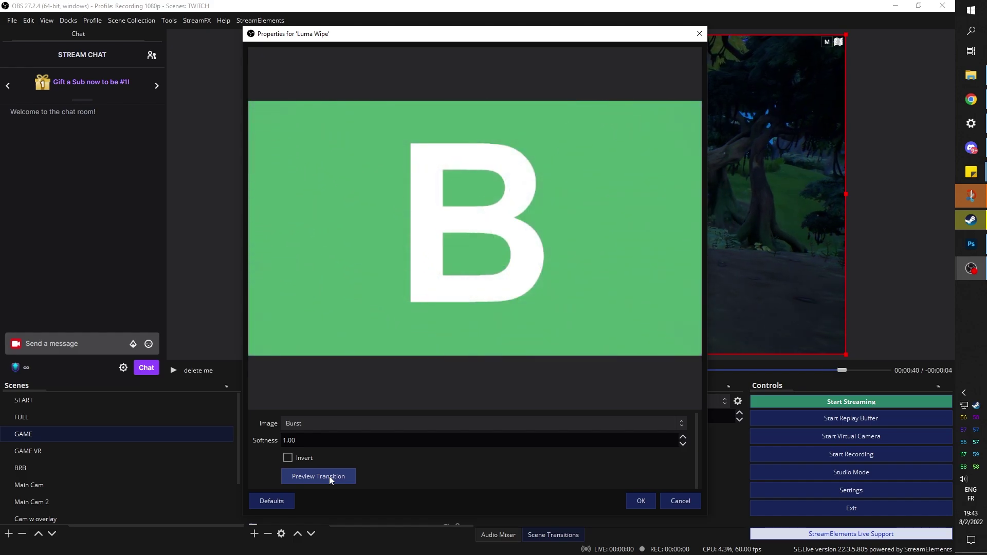
pyautogui.write('0.03')
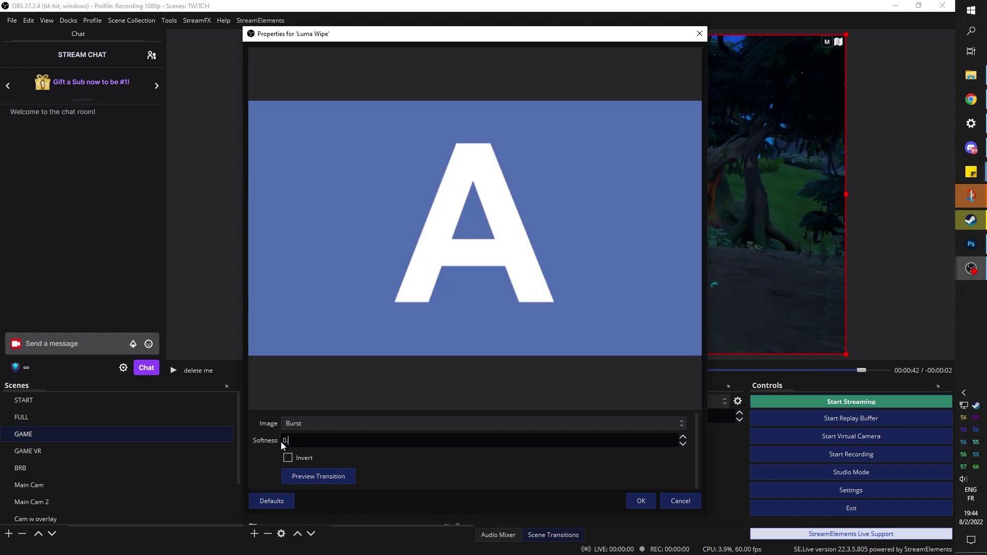
# Preview the Checkerboard Small and Circles wipes
pyautogui.click(319, 477)
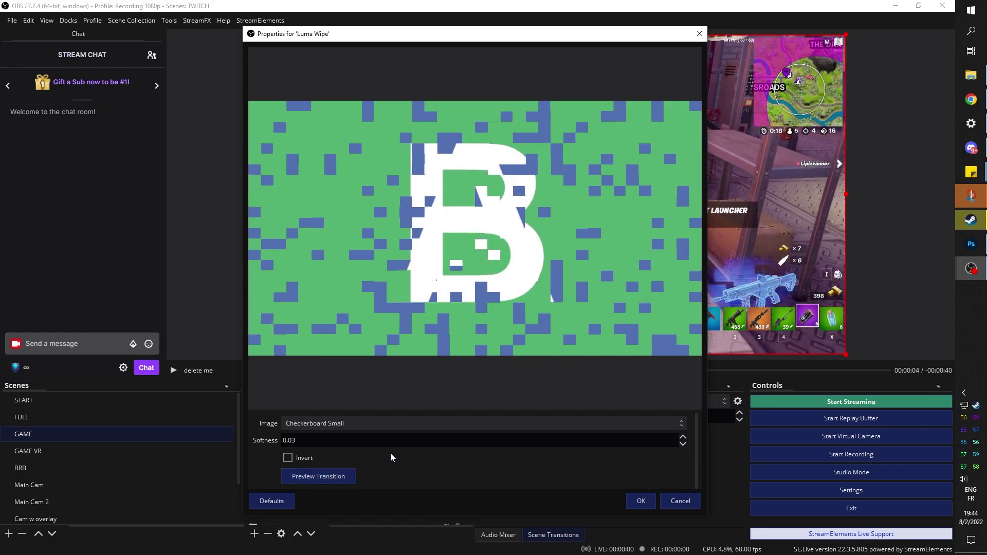
pyautogui.press('Down')
pyautogui.click(327, 470)
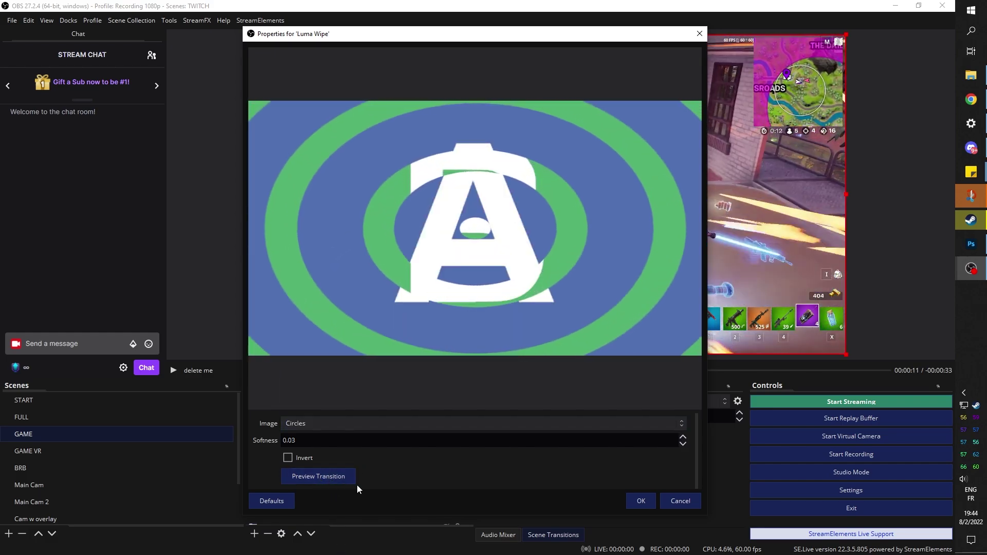
# Preview the Clock and Cloud wipes, leaving Cloud as the image
pyautogui.click(372, 424)
pyautogui.click(352, 228)
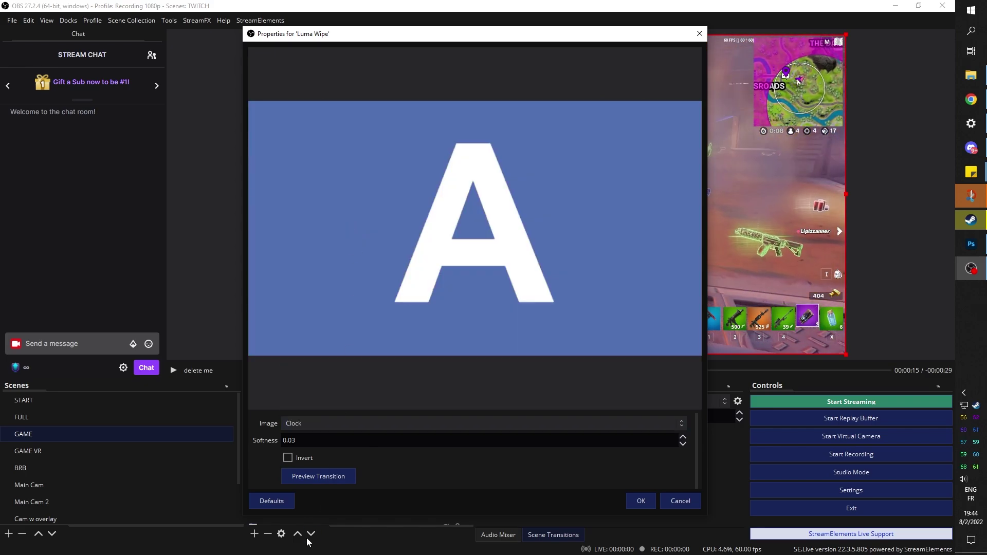
pyautogui.click(334, 478)
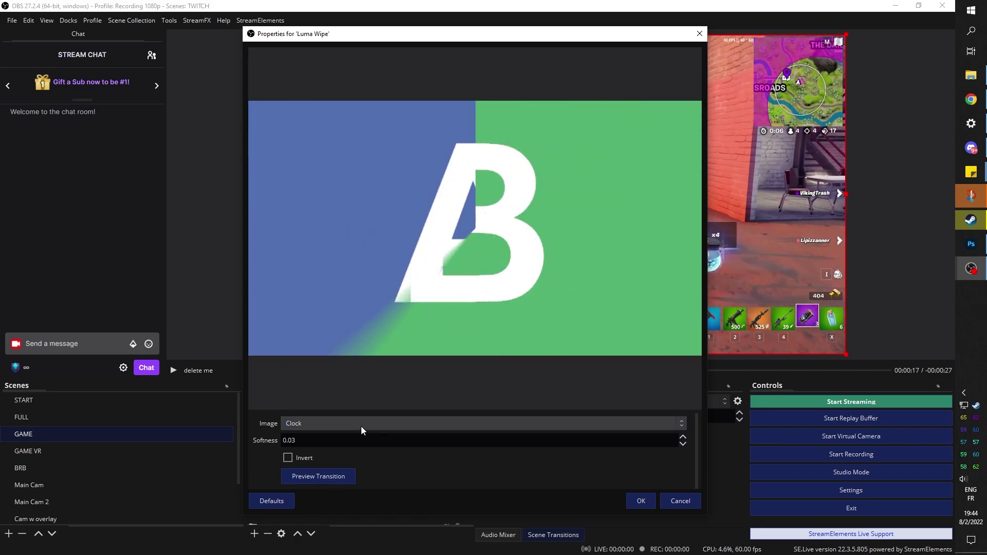
pyautogui.click(361, 424)
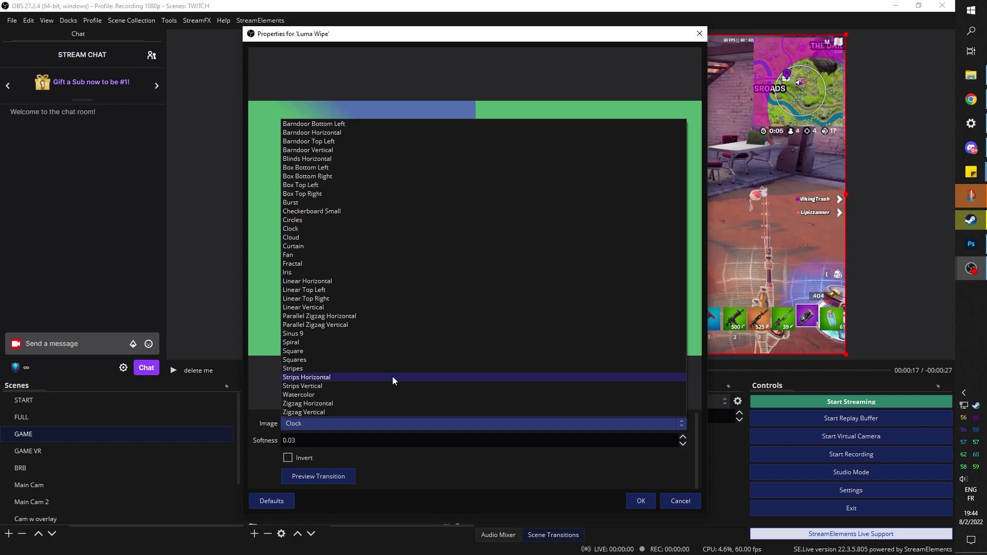
pyautogui.click(345, 239)
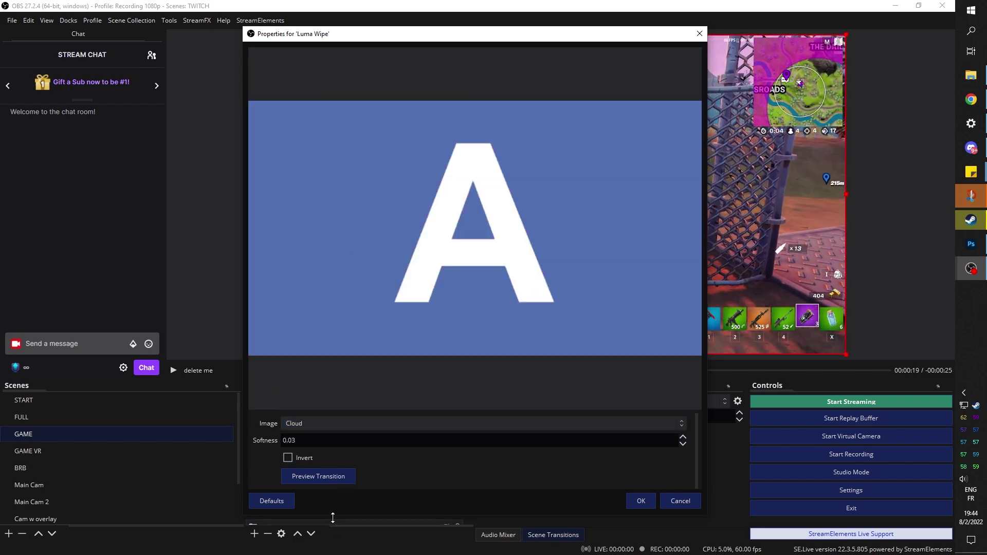
pyautogui.click(334, 476)
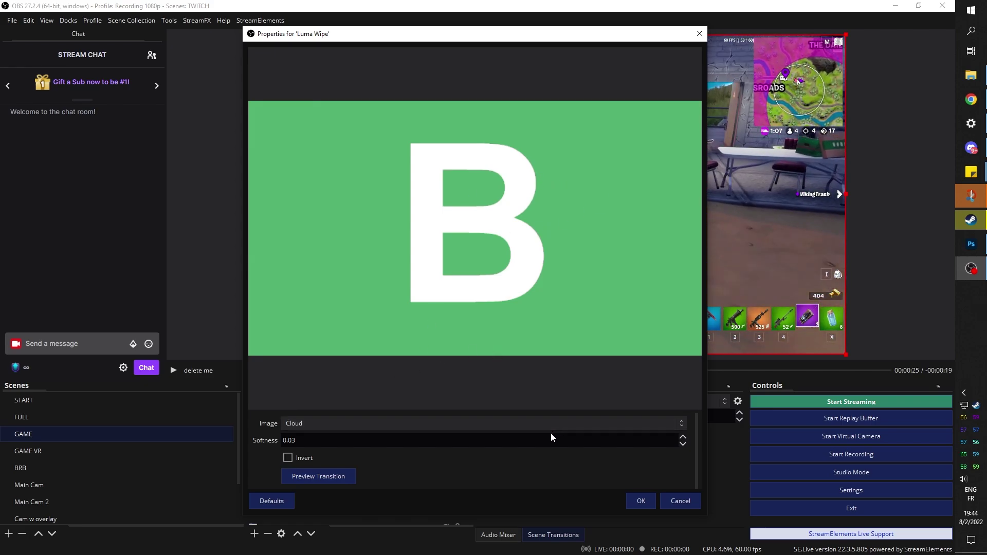
# Keep the Cloud Luma Wipe, transition to the FULL scene, and bring up the transition options
pyautogui.click(639, 500)
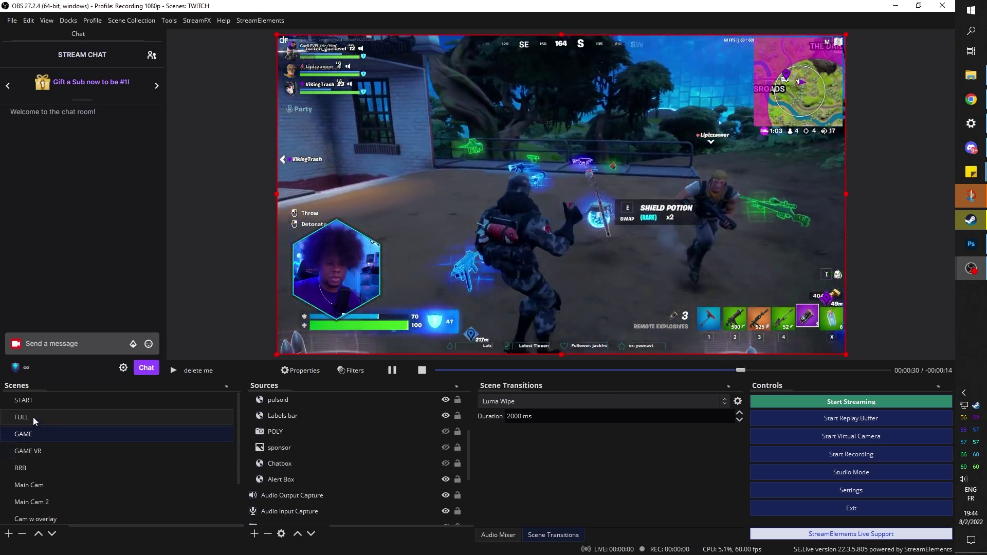
pyautogui.click(33, 418)
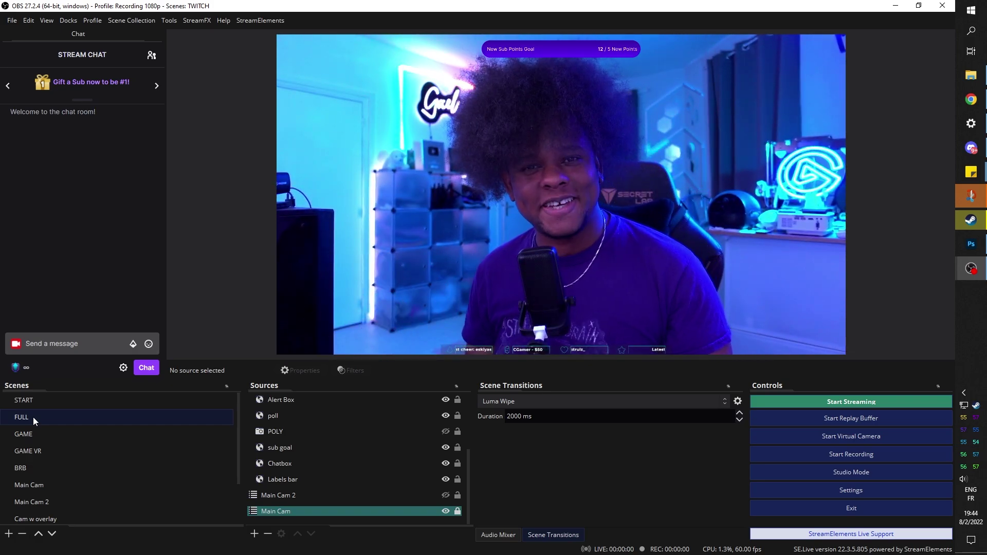
pyautogui.click(738, 401)
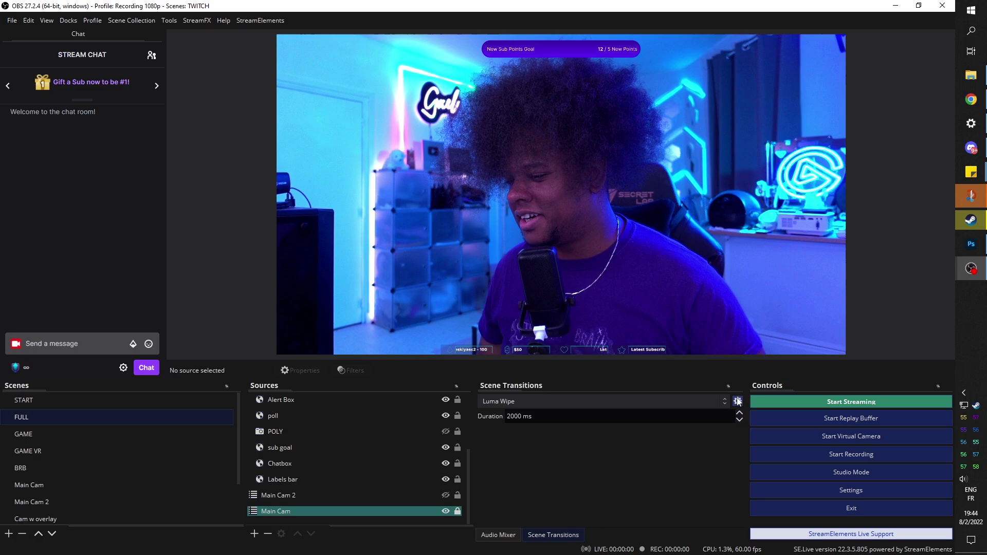
# Preview the Curtain, Fan and Fractal wipe images
pyautogui.click(761, 428)
pyautogui.click(360, 429)
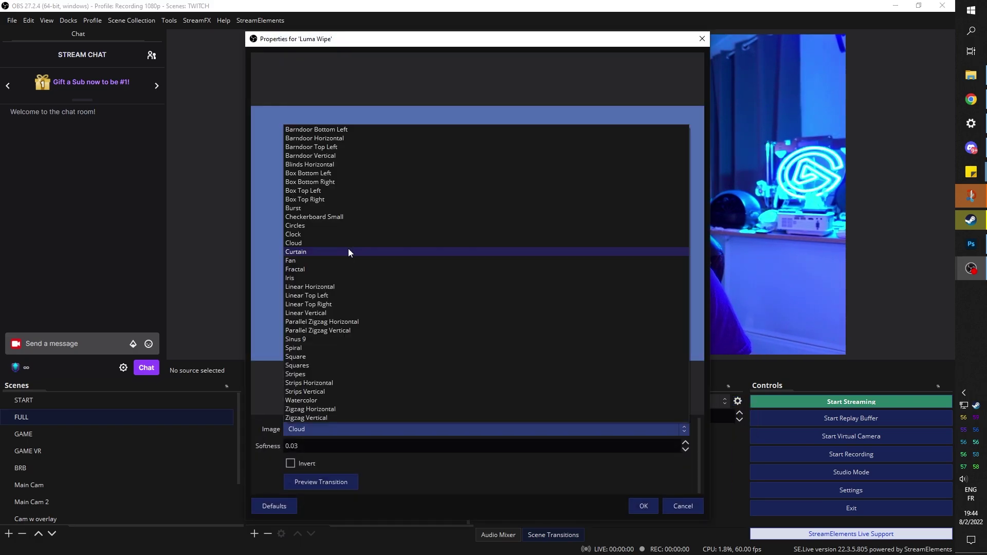
pyautogui.click(348, 250)
pyautogui.click(323, 482)
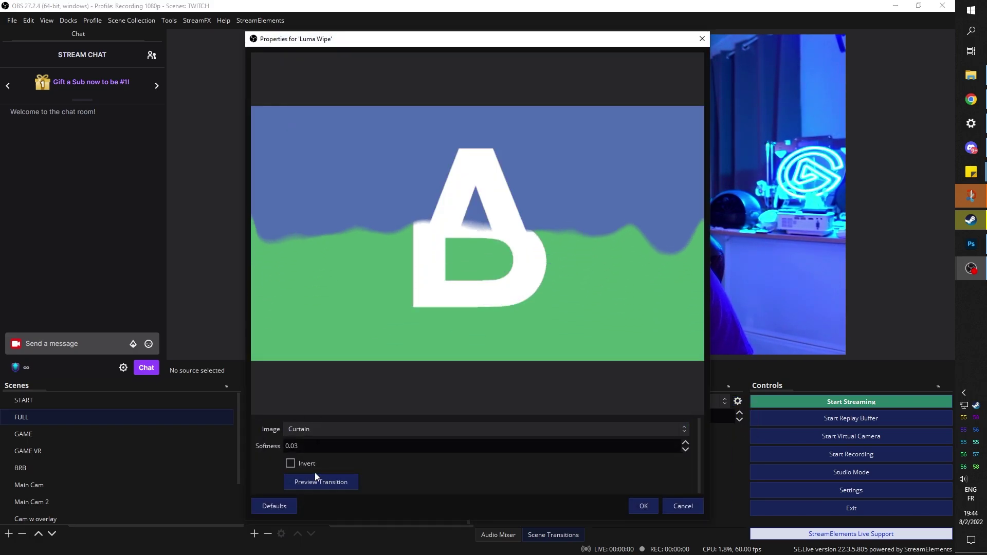
pyautogui.scroll(-2, 329, 430)
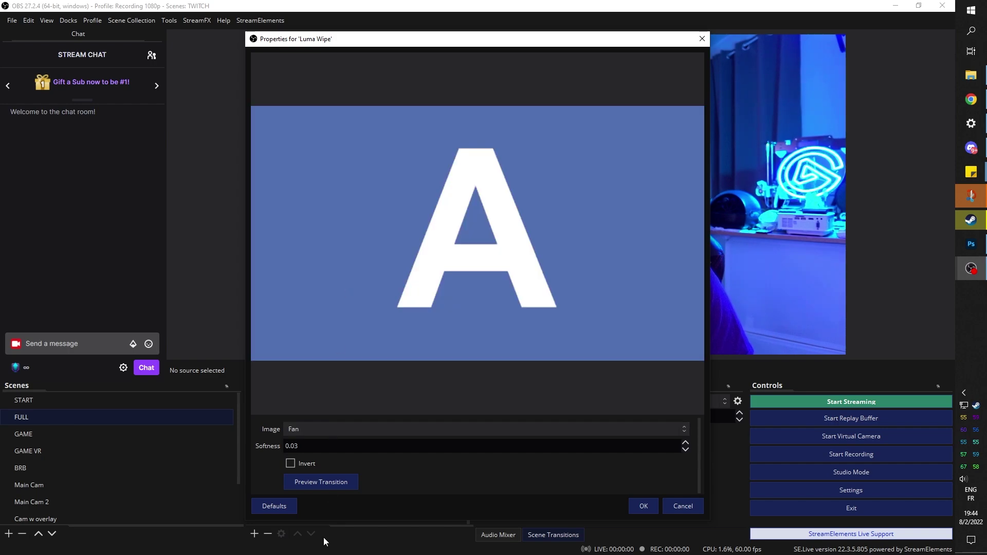
pyautogui.click(343, 484)
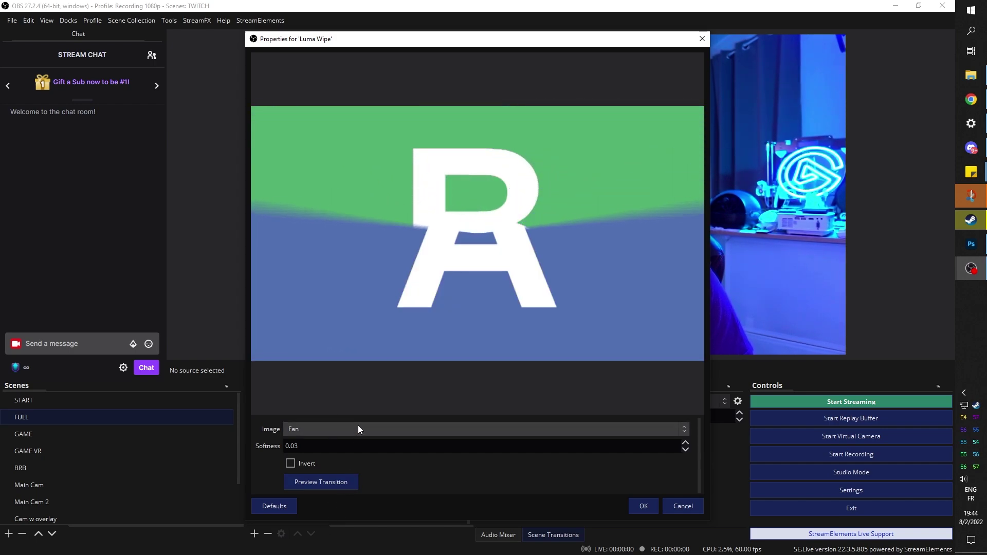
pyautogui.scroll(-1, 355, 427)
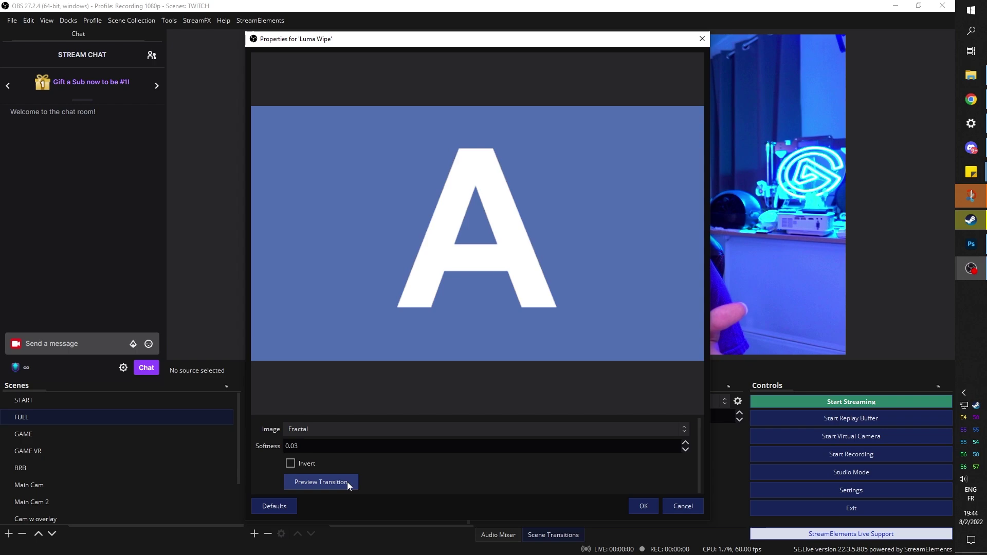
pyautogui.click(347, 482)
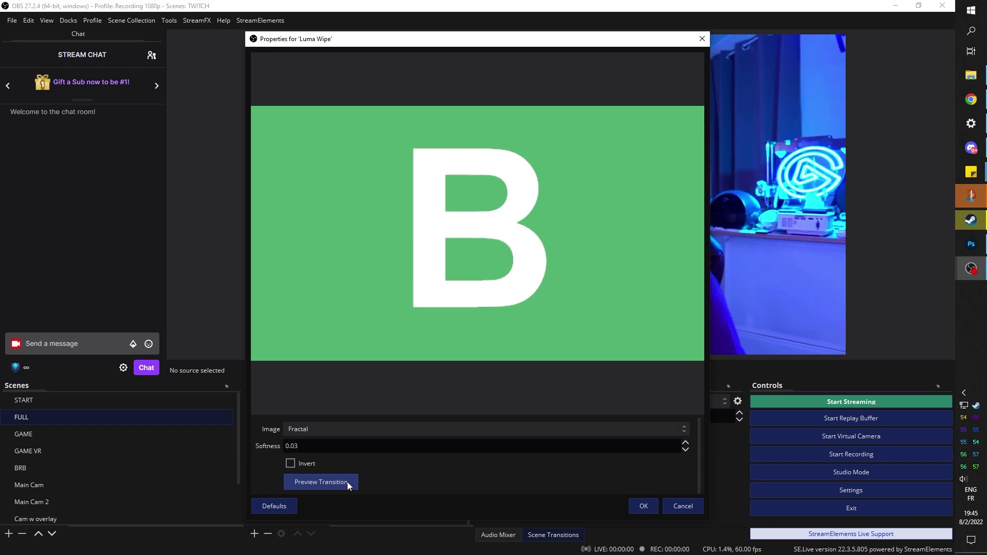
# Preview the Iris, Linear Horizontal and Parallel Zigzag Horizontal wipe images
pyautogui.click(362, 428)
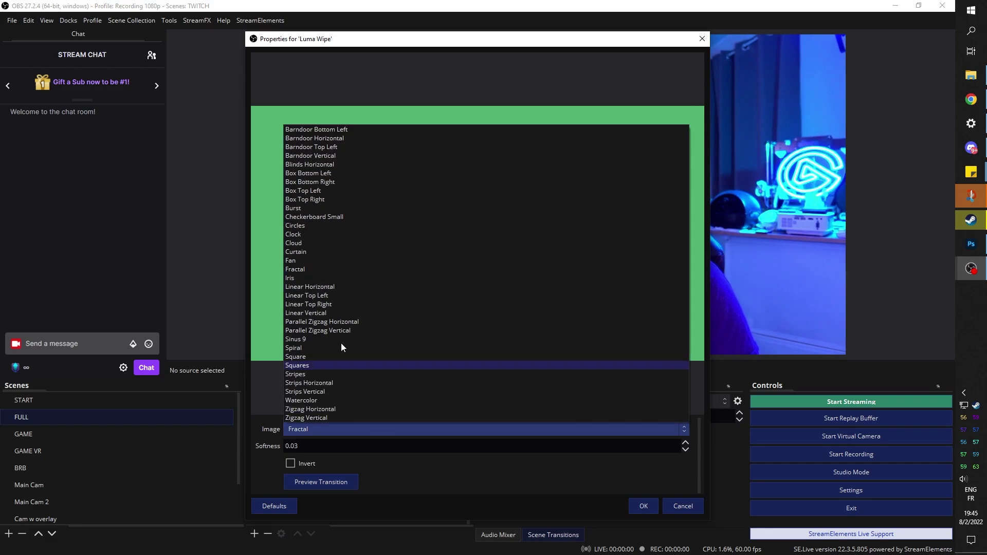
pyautogui.click(338, 277)
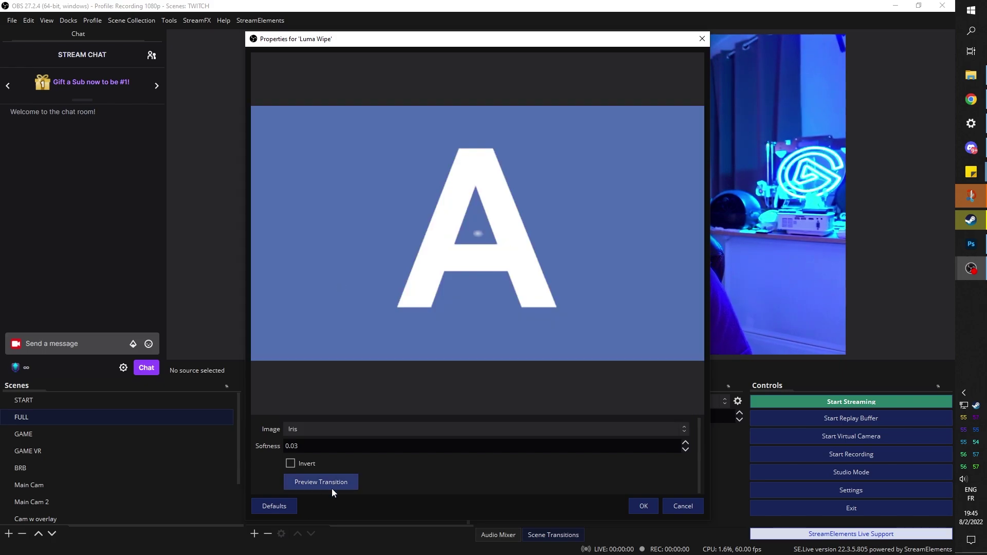
pyautogui.click(347, 427)
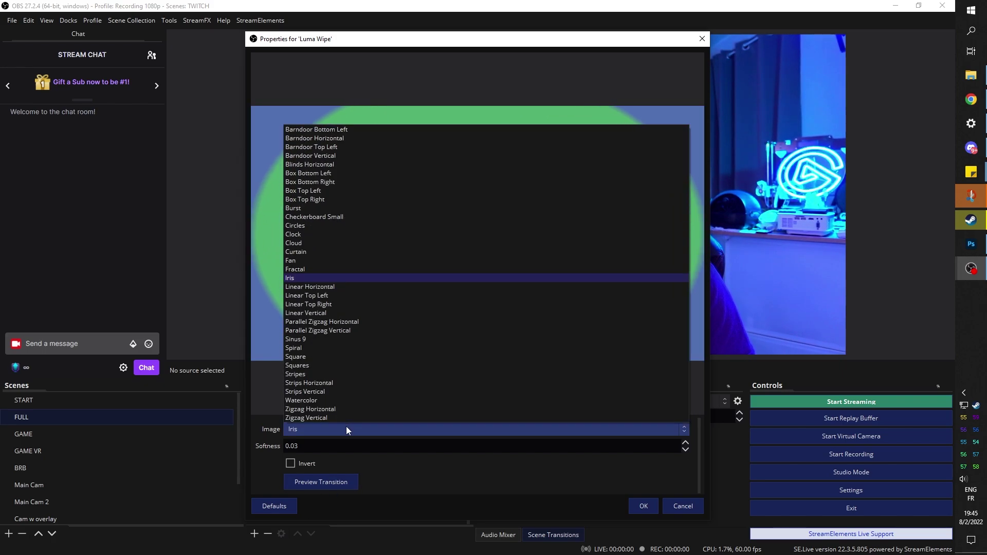
pyautogui.click(329, 286)
pyautogui.click(326, 486)
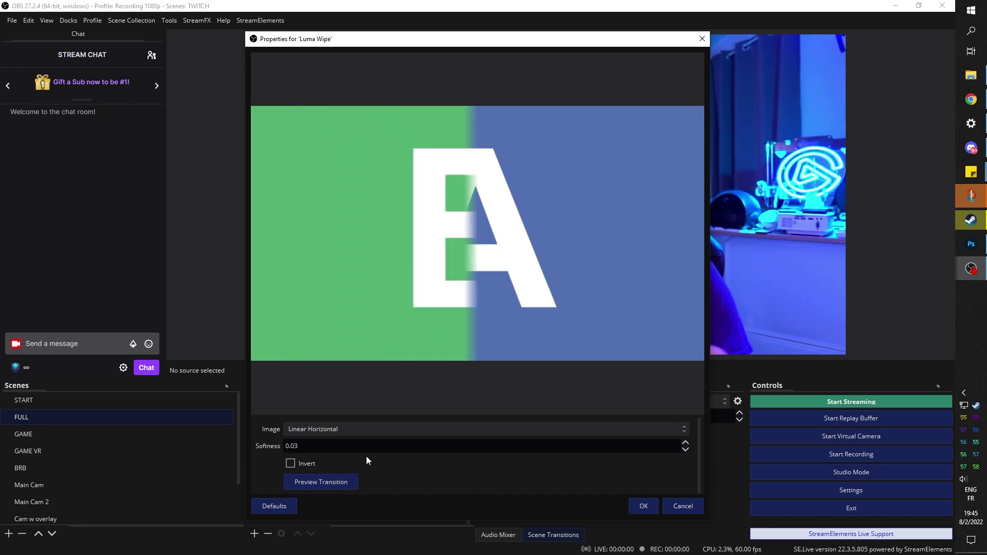
pyautogui.click(353, 428)
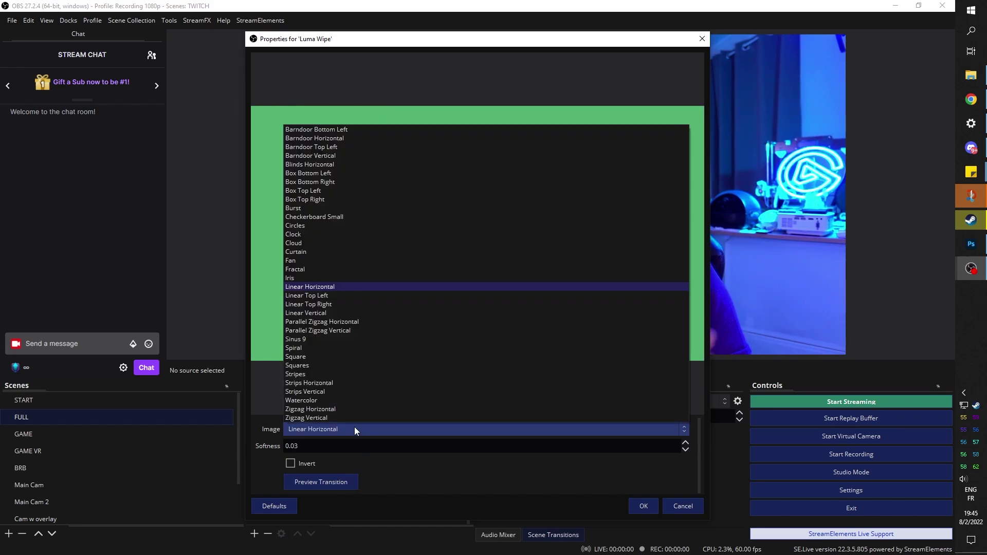
pyautogui.click(345, 322)
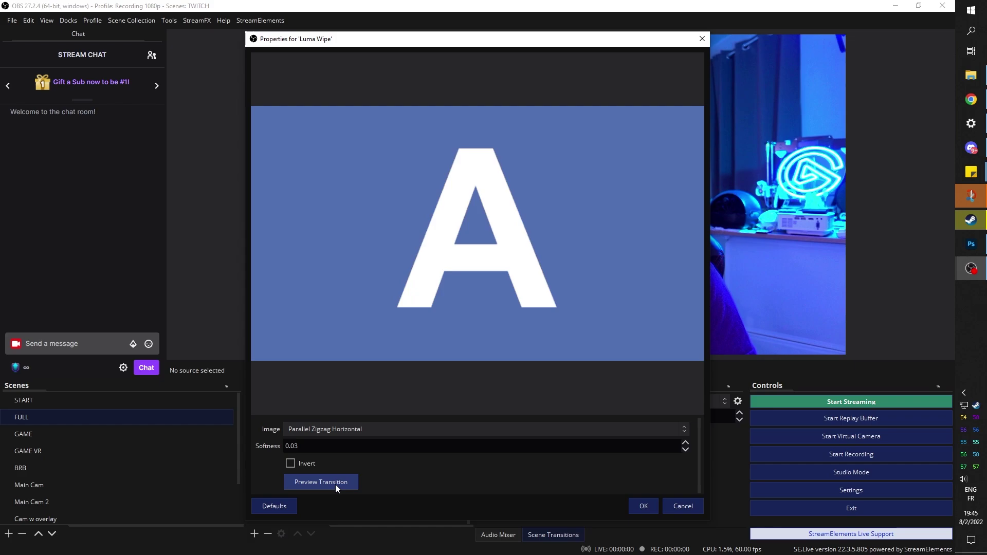
pyautogui.click(335, 485)
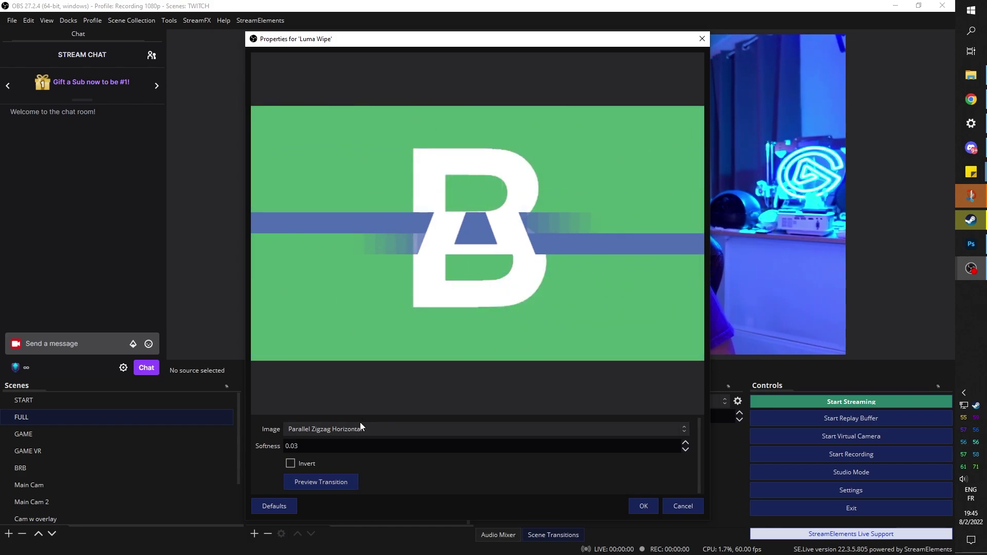
# Preview the Sinus 9 wipe, toggling Invert on and off to compare
pyautogui.scroll(-2, 358, 426)
pyautogui.click(344, 481)
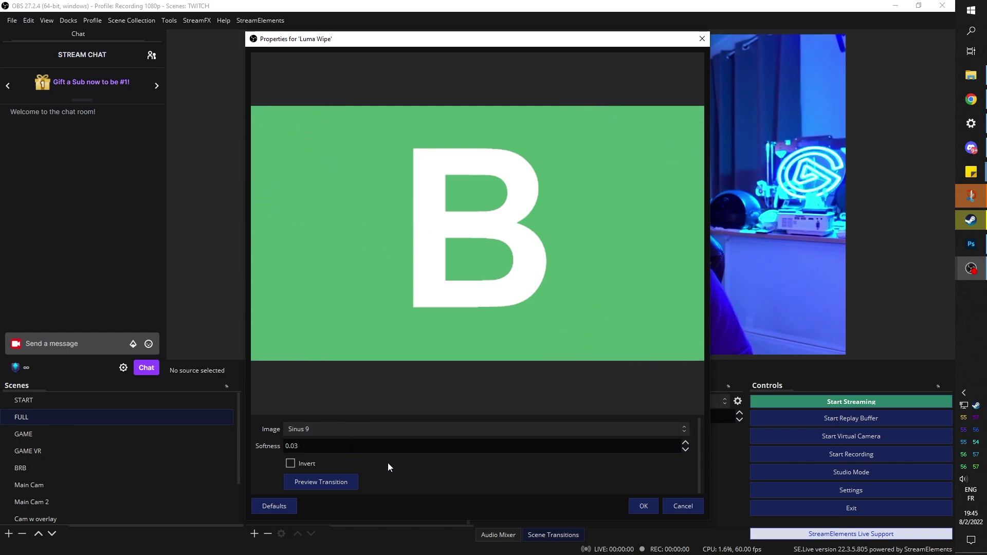
pyautogui.click(290, 462)
pyautogui.click(329, 482)
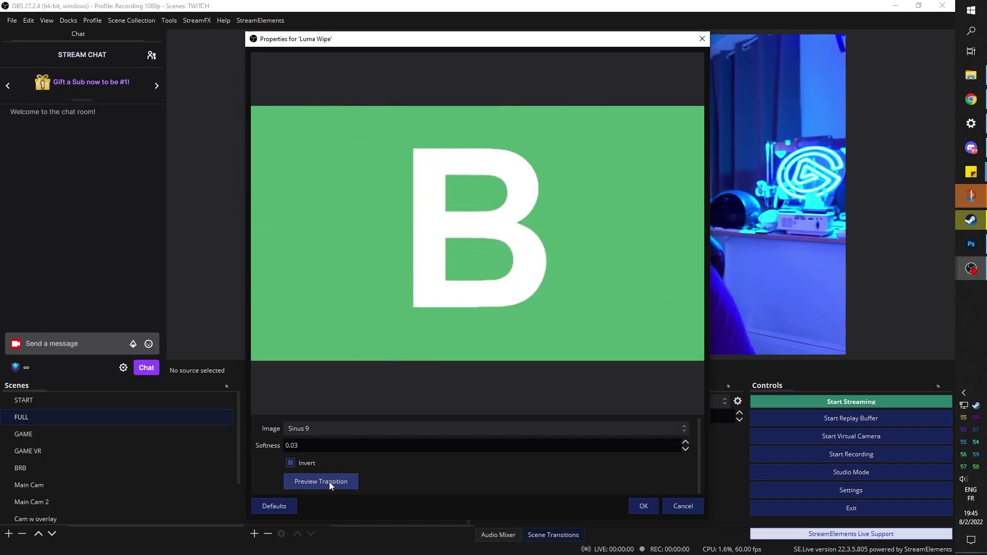
pyautogui.click(290, 463)
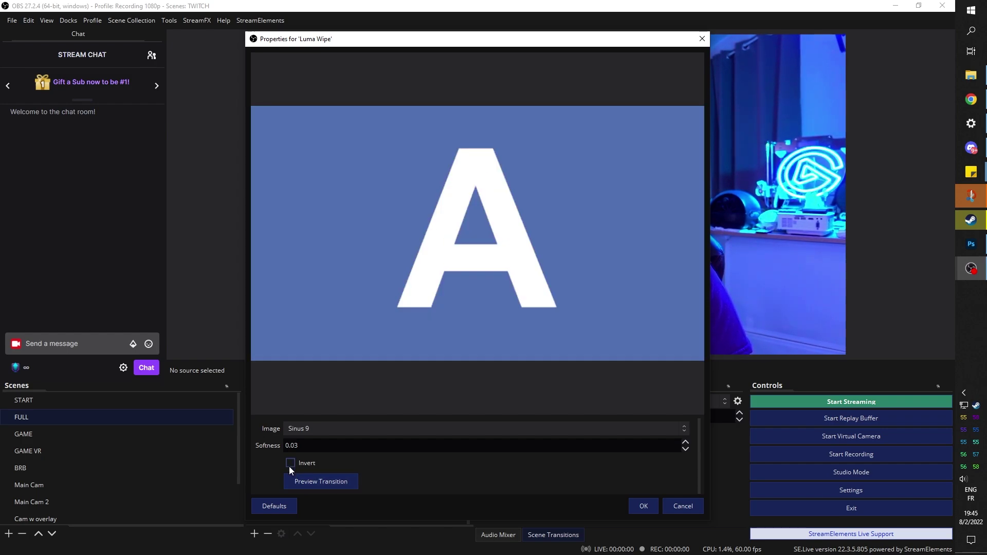
pyautogui.click(323, 482)
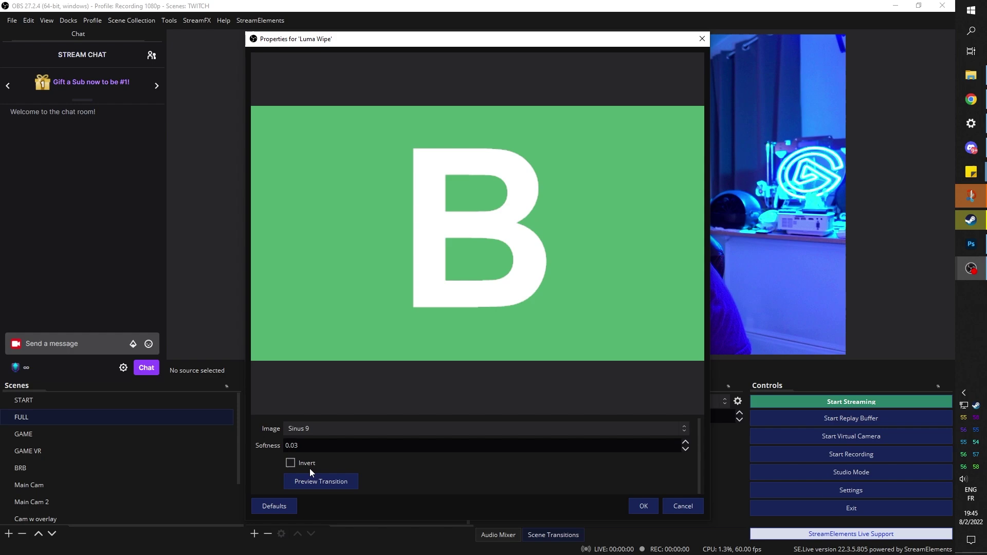
pyautogui.click(324, 483)
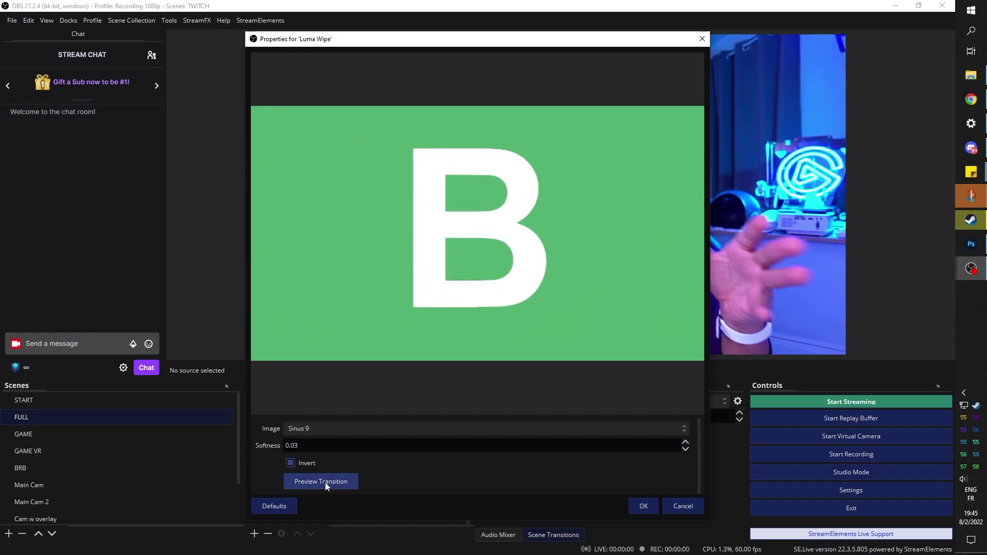
# Preview the Spiral wipe image, with Invert turned off
pyautogui.click(330, 428)
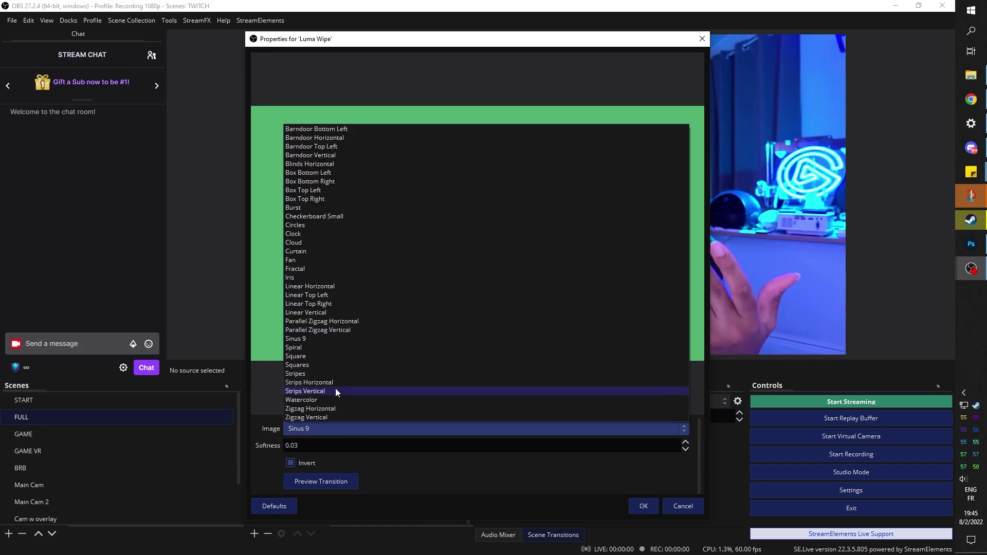
pyautogui.click(324, 347)
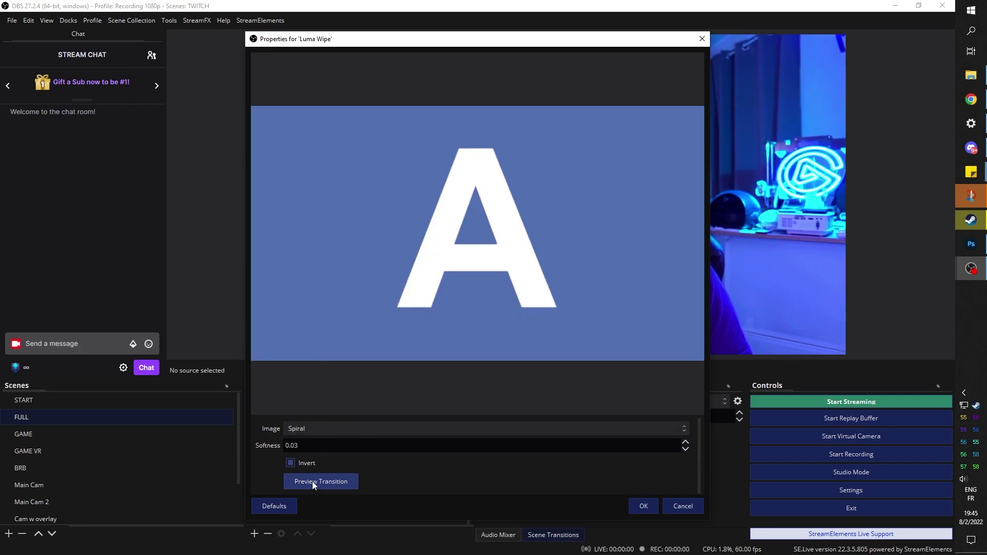
pyautogui.click(313, 481)
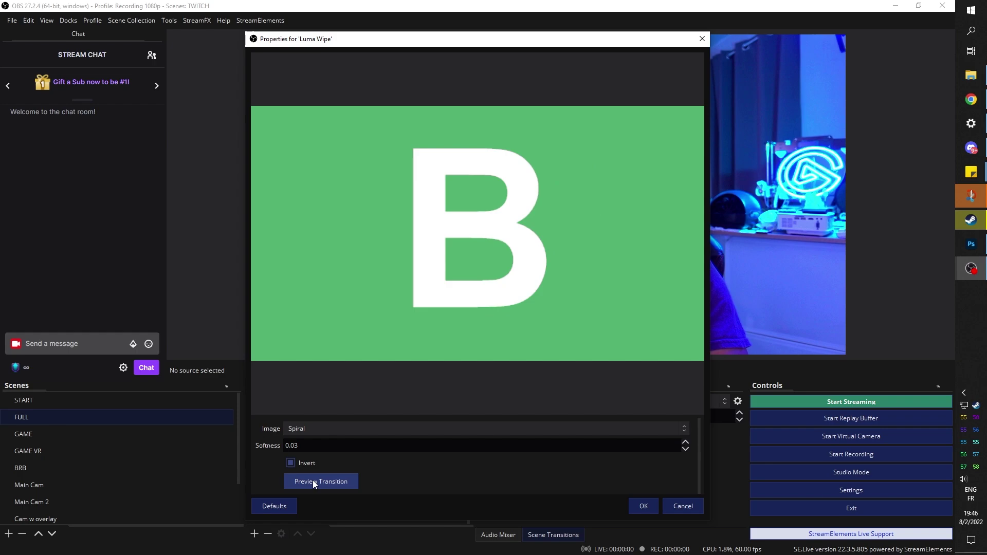
pyautogui.click(289, 463)
pyautogui.click(316, 482)
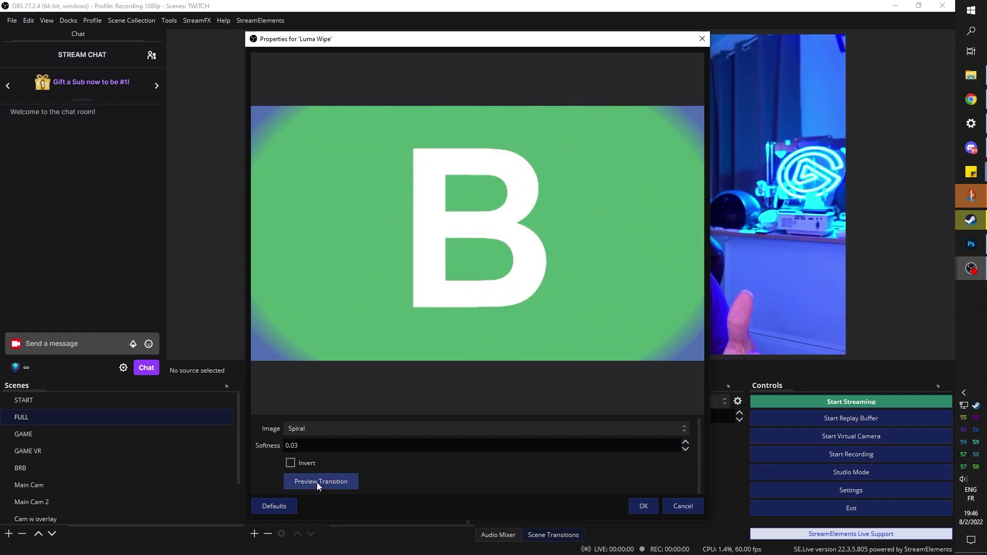
# Preview the Square, Squares and Stripes wipe images
pyautogui.press('Down')
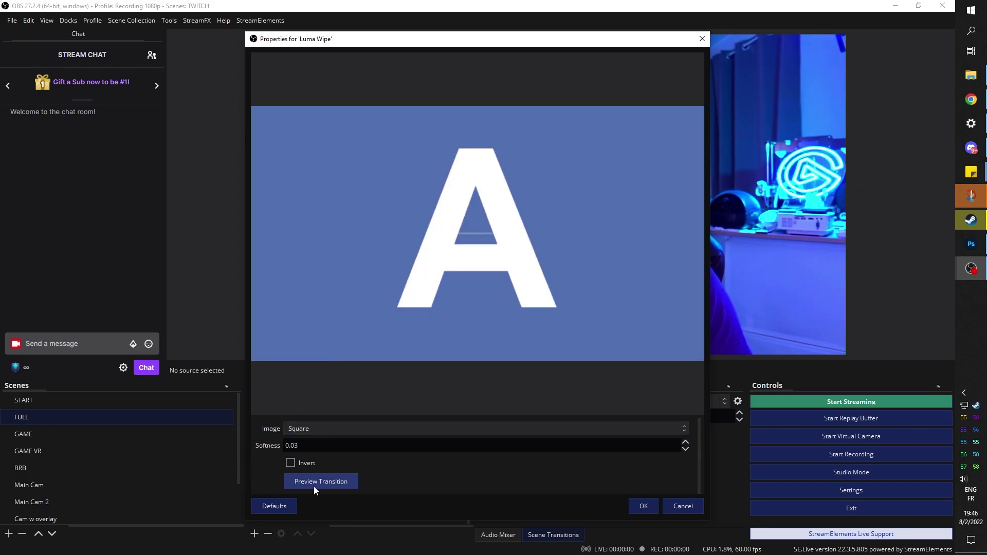
pyautogui.click(321, 431)
pyautogui.click(323, 364)
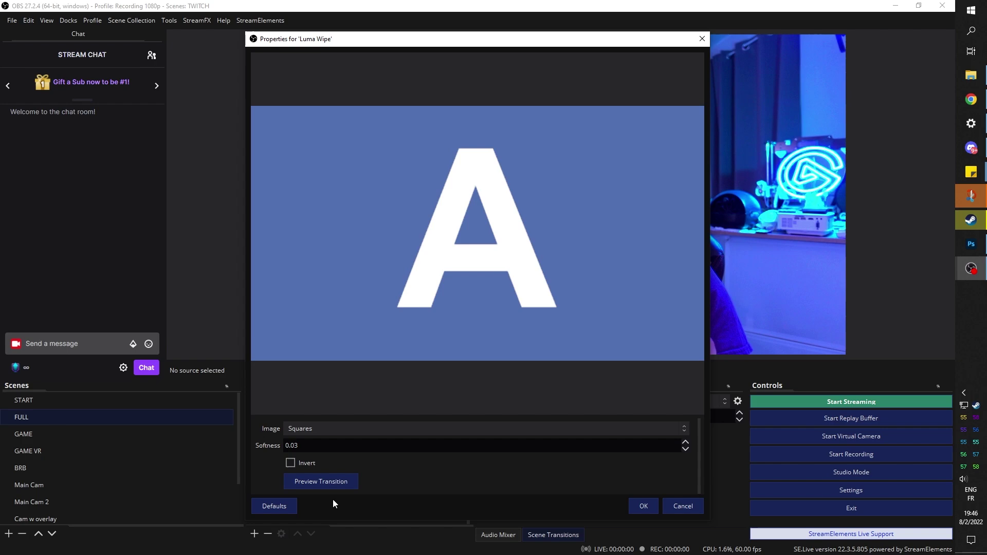
pyautogui.click(335, 484)
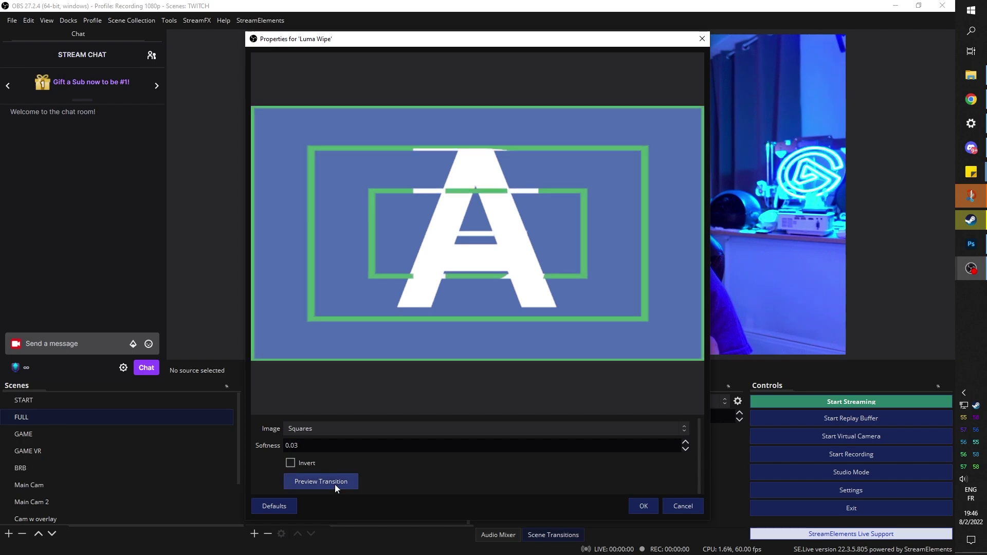
pyautogui.click(342, 428)
pyautogui.click(325, 371)
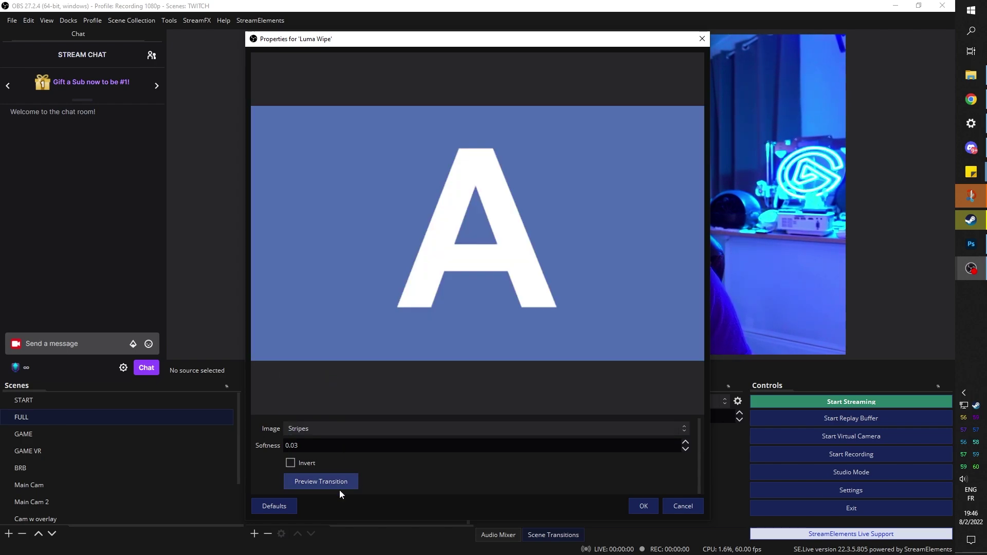
pyautogui.click(338, 484)
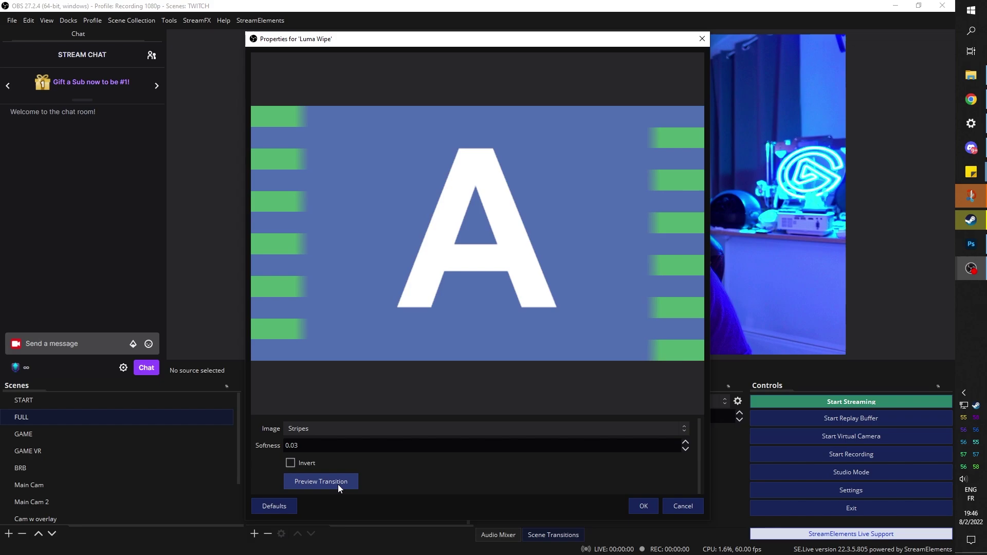
# Preview Strips Horizontal, then choose Watercolor, preview it and save the Luma Wipe settings
pyautogui.click(336, 428)
pyautogui.click(331, 383)
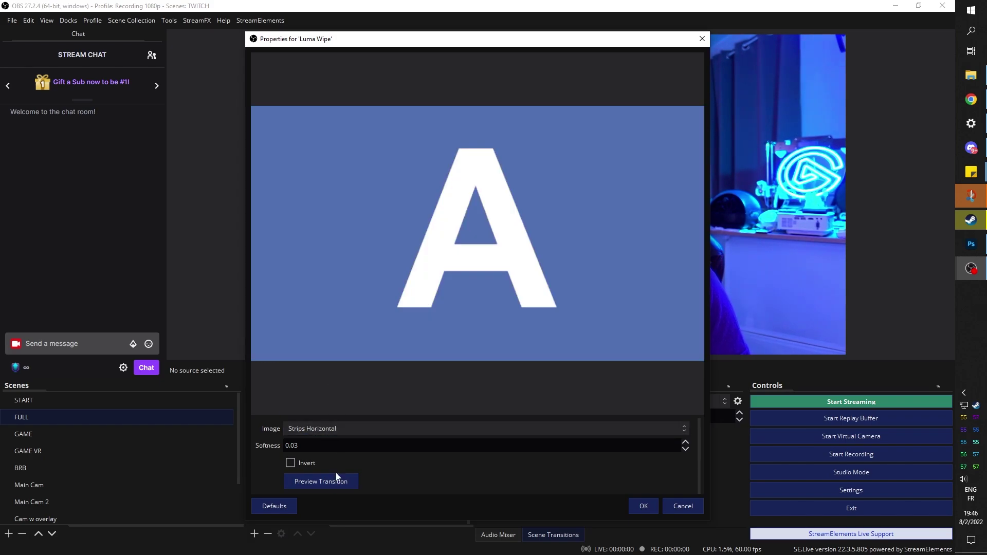
pyautogui.click(331, 484)
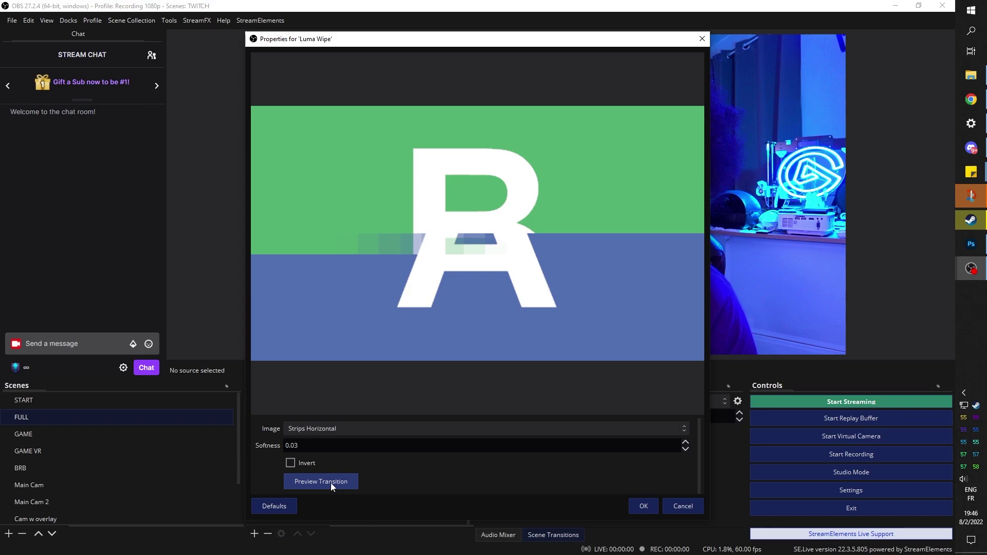
pyautogui.click(335, 430)
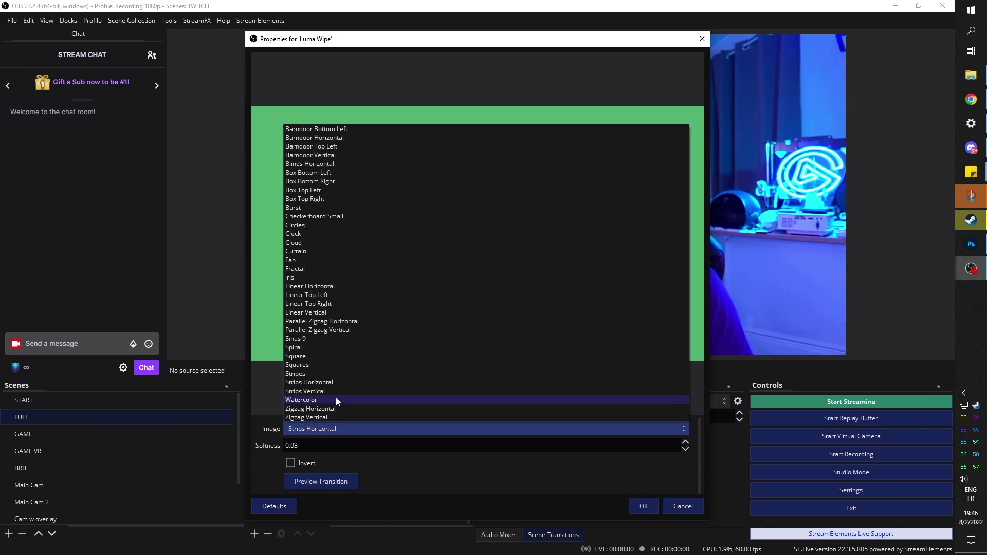
pyautogui.click(336, 399)
pyautogui.click(319, 479)
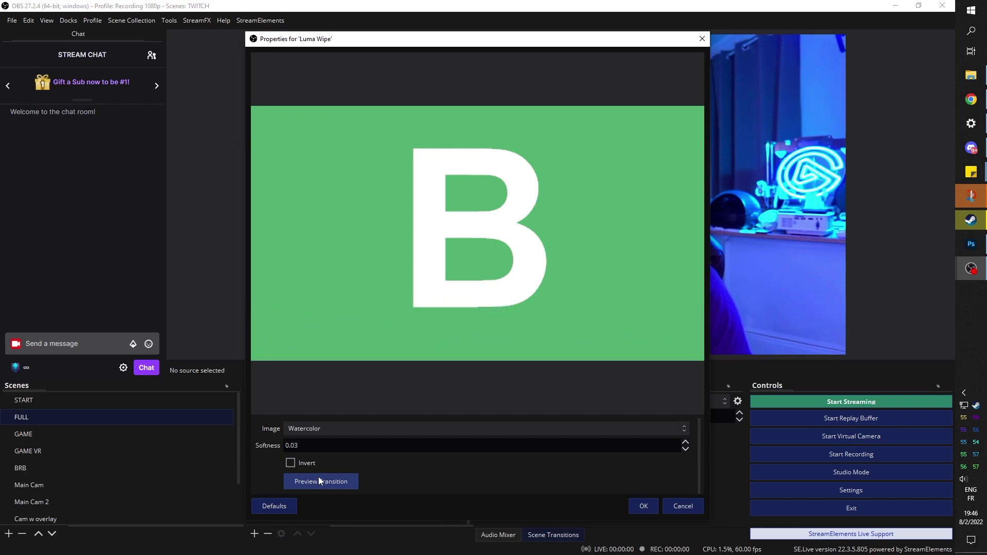
pyautogui.click(643, 505)
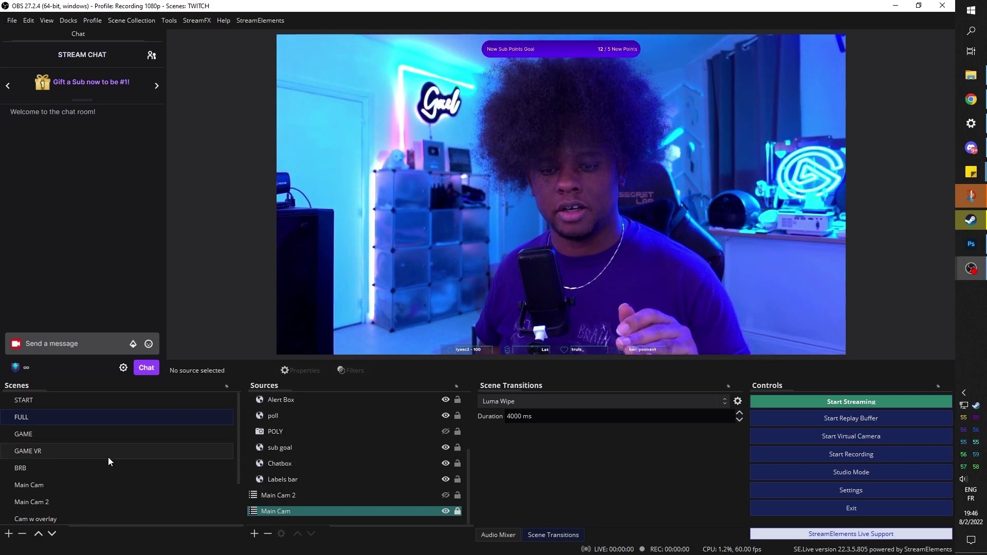
# Switch to the GAME scene, then preview the Zigzag Horizontal and Zigzag Vertical wipe images
pyautogui.click(66, 435)
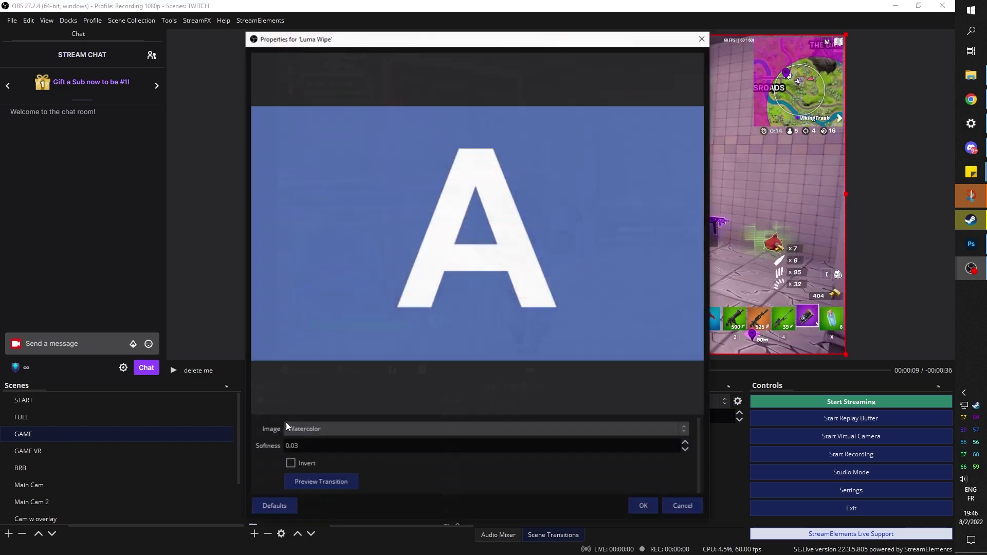
pyautogui.click(287, 429)
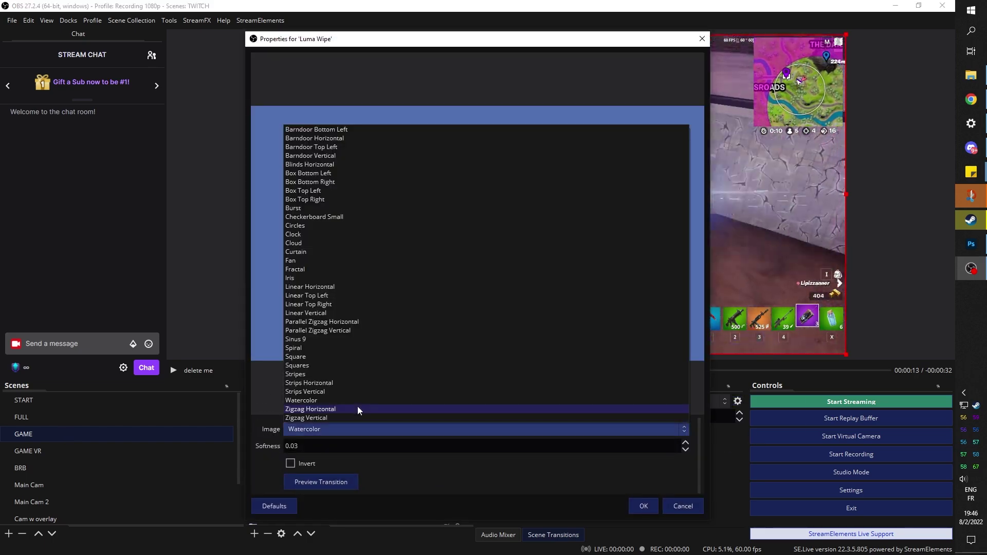
pyautogui.click(357, 408)
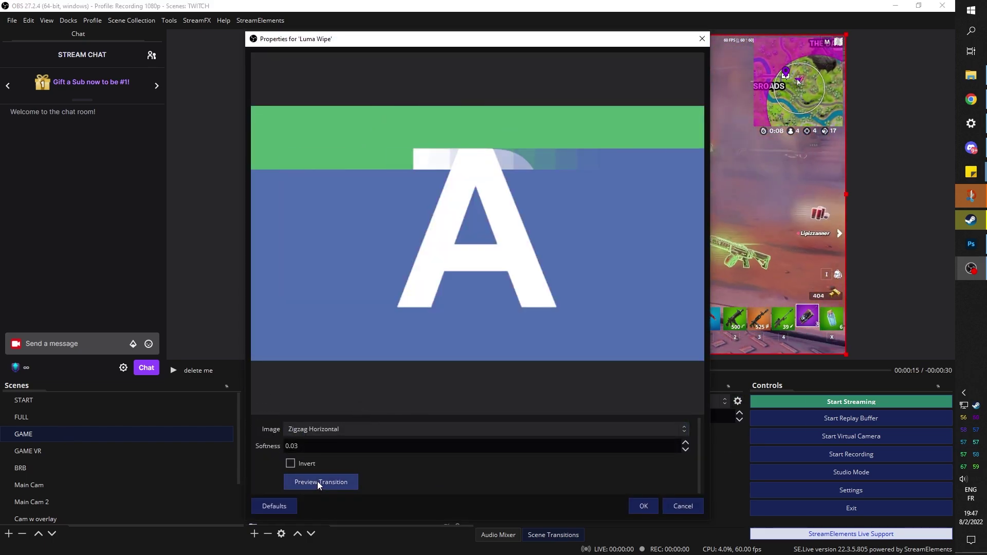
pyautogui.click(340, 433)
pyautogui.click(328, 418)
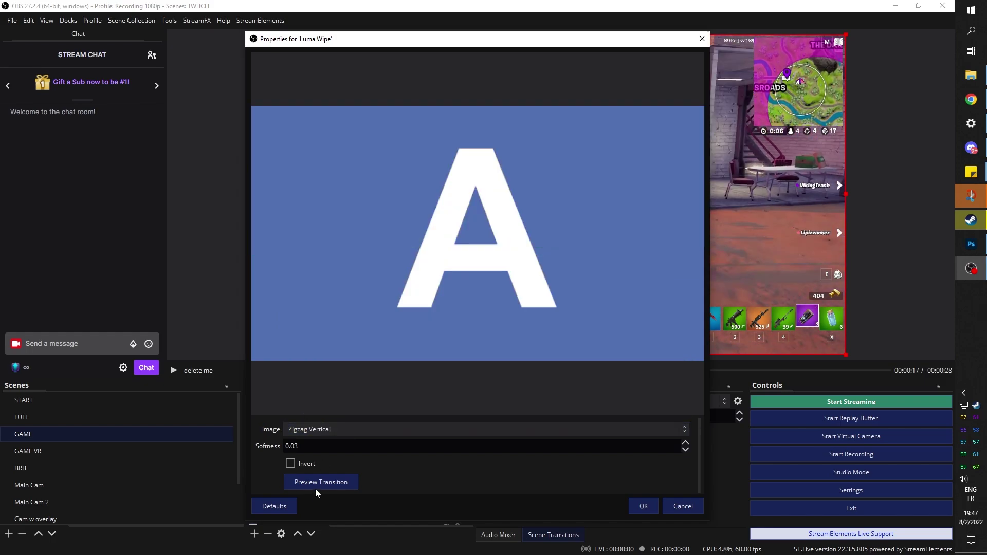
pyautogui.click(317, 478)
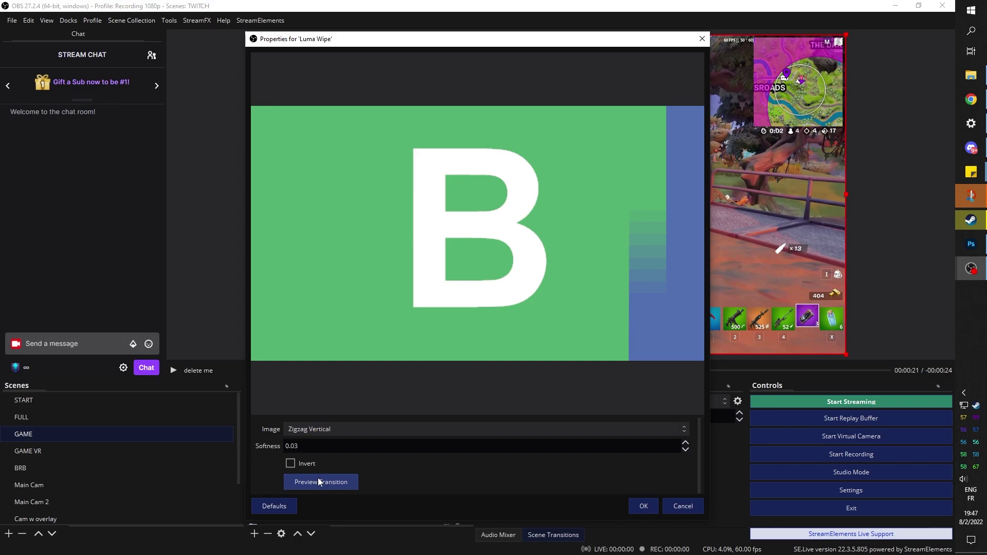
pyautogui.press('Escape')
# Add a Swipe transition with direction Left and use it to switch to the FULL scene
pyautogui.click(713, 401)
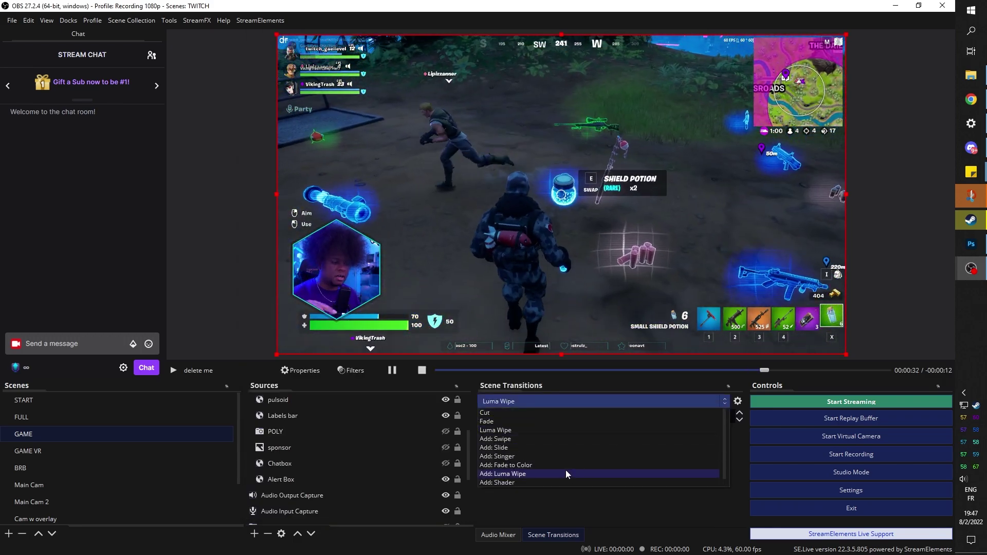
pyautogui.click(548, 441)
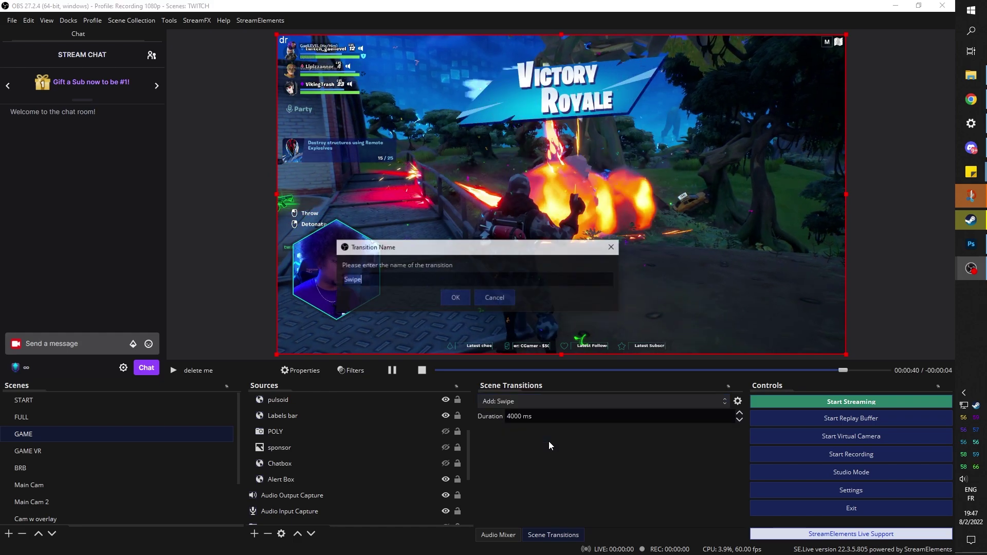
pyautogui.click(455, 297)
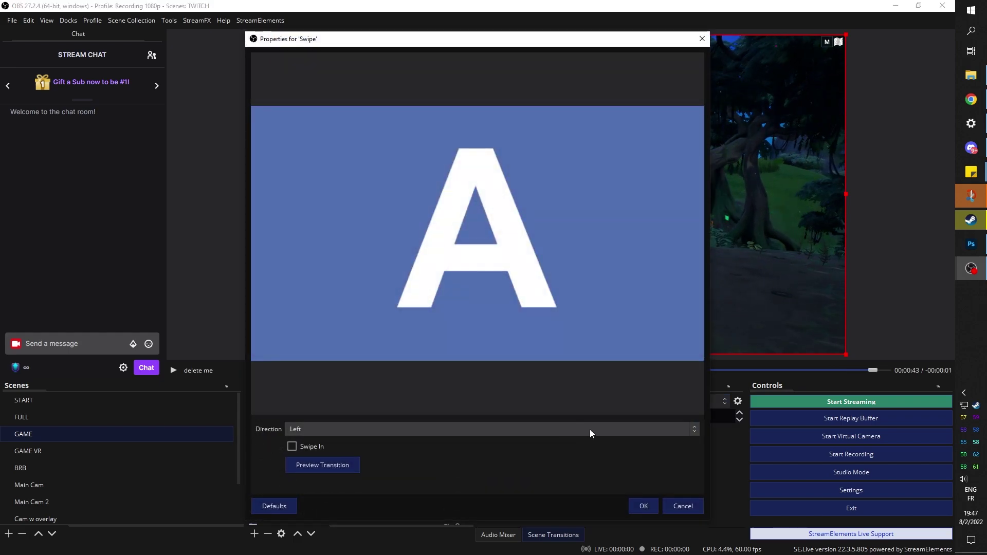
pyautogui.click(590, 430)
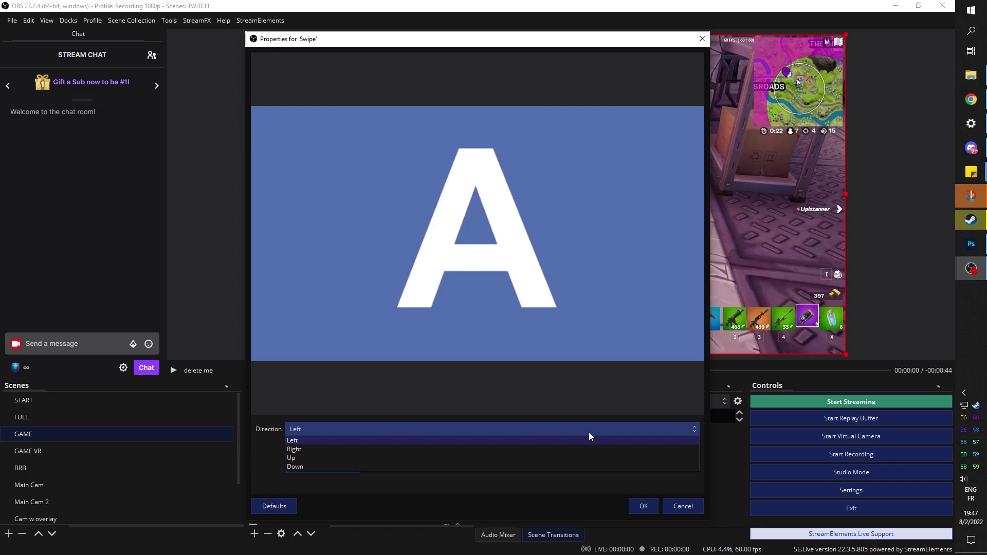
pyautogui.click(510, 487)
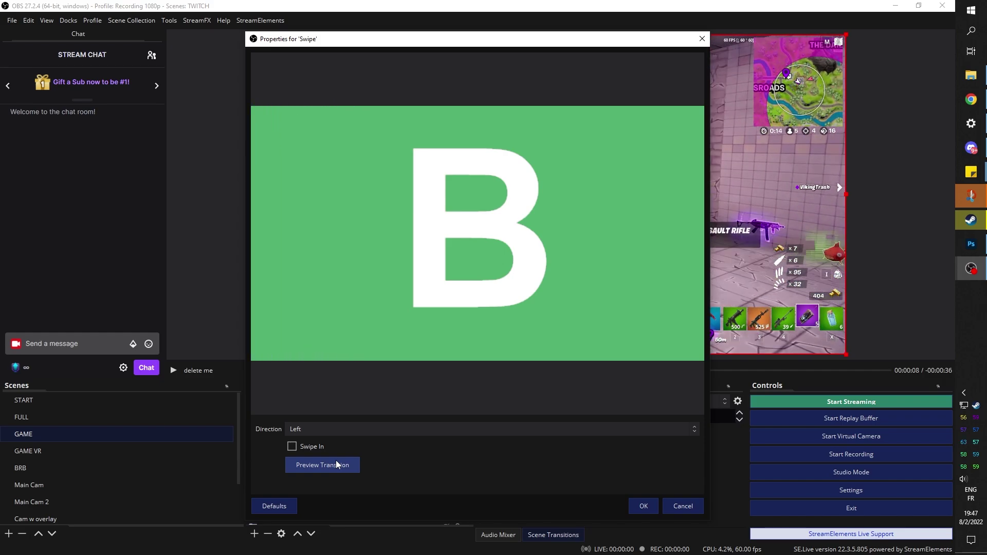
pyautogui.click(643, 506)
pyautogui.click(35, 423)
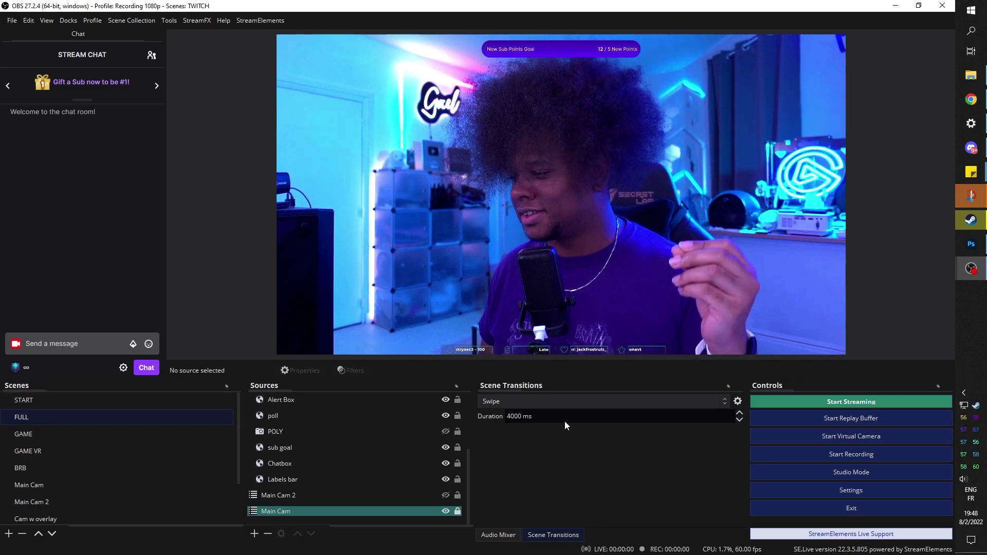
# Keep Slide (4000 ms) as the active transition and slide from FULL into the GAME scene
pyautogui.click(562, 401)
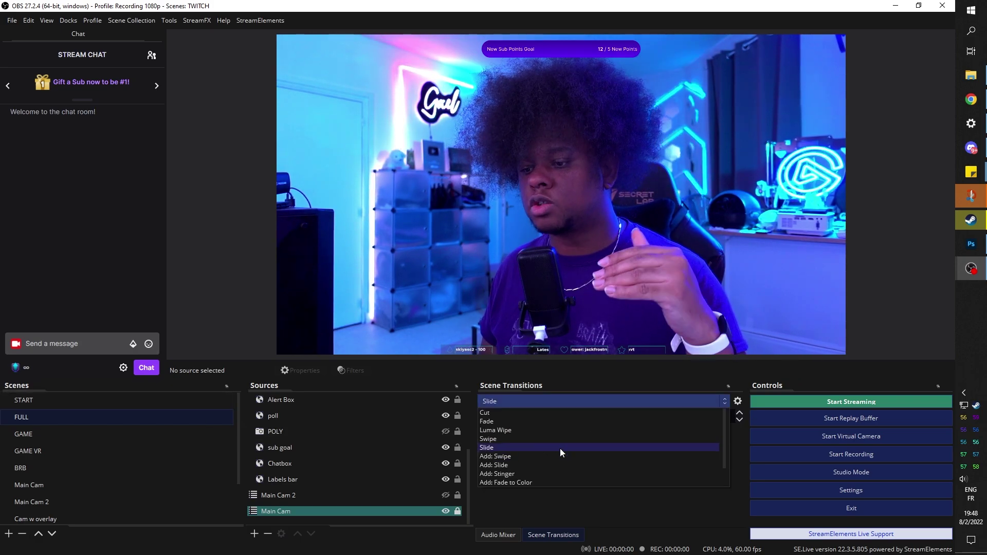
pyautogui.click(543, 502)
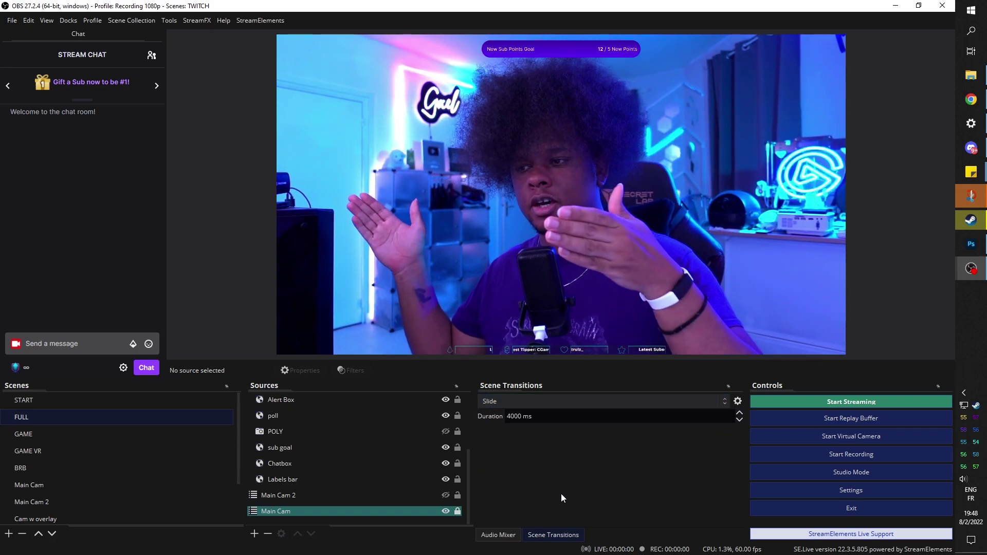
pyautogui.click(40, 434)
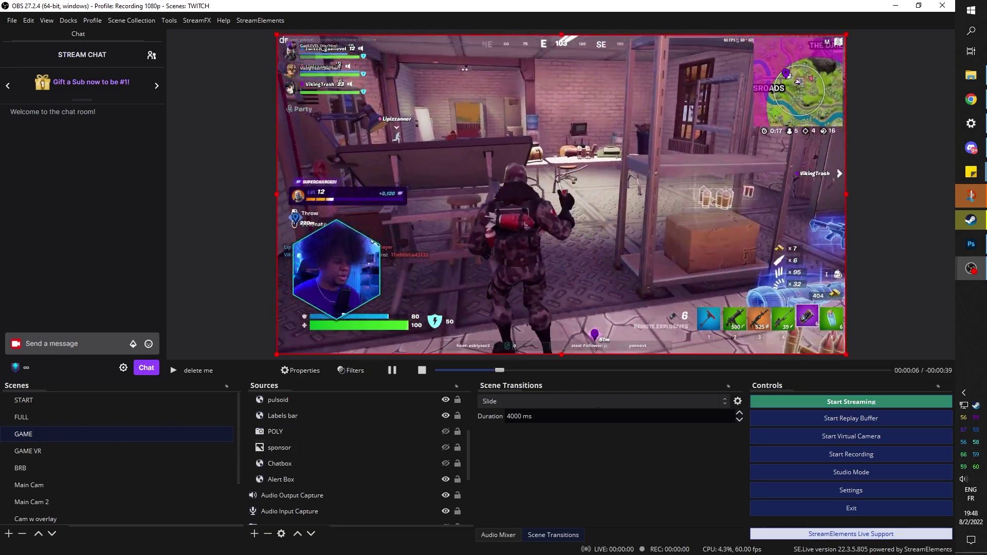
pyautogui.click(666, 403)
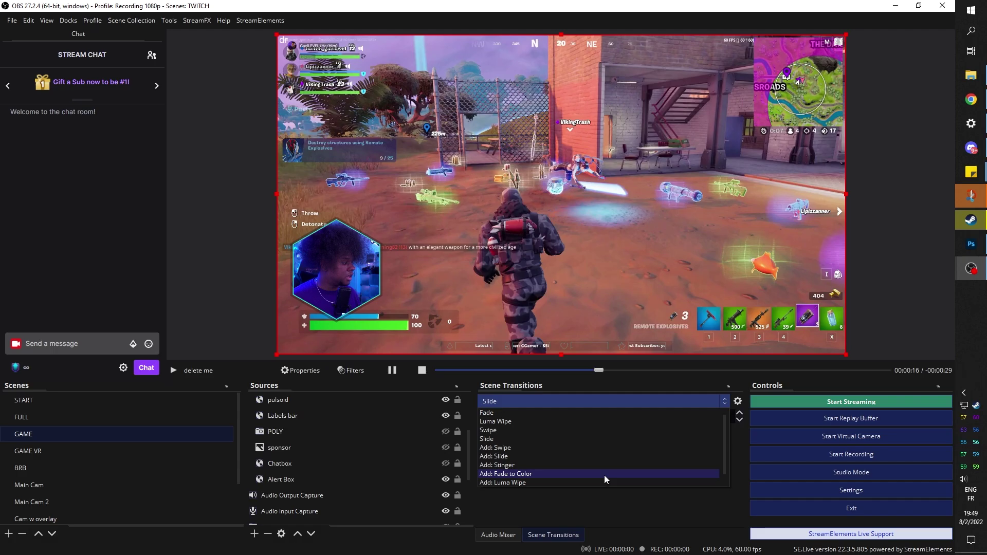
# Add a Fade to Color transition, preview it, and set its fade colour to dark blue #00007f
pyautogui.click(604, 475)
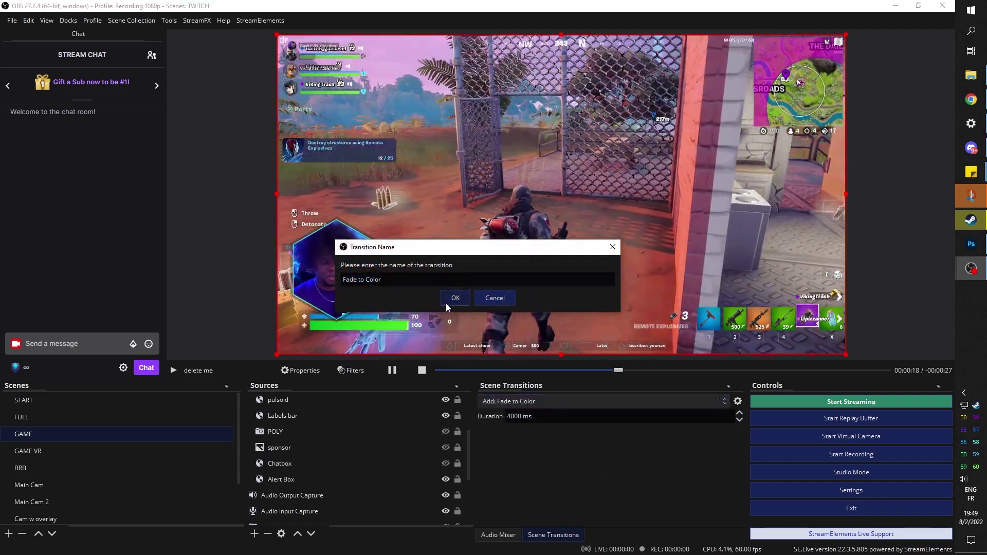
pyautogui.click(446, 302)
pyautogui.click(343, 468)
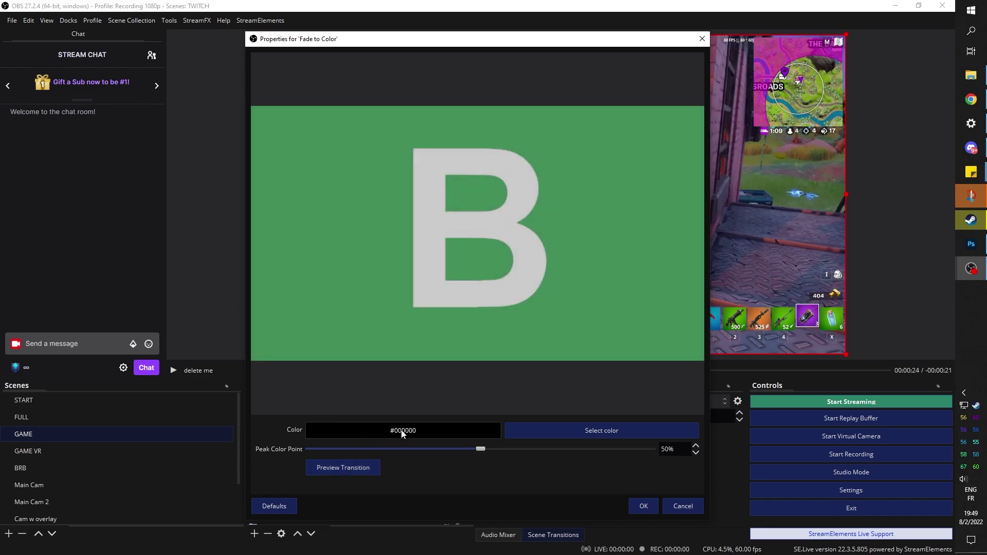
pyautogui.click(520, 432)
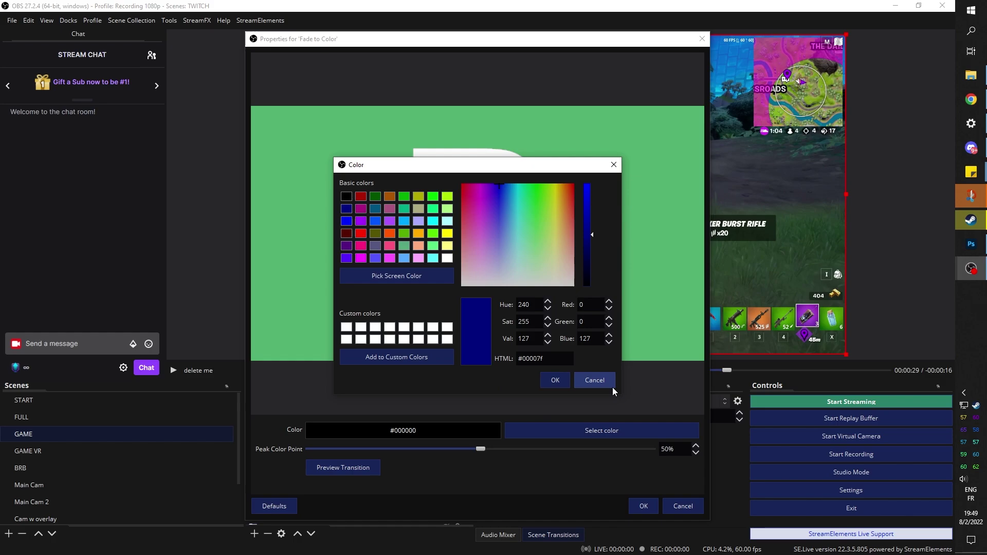
pyautogui.click(563, 381)
pyautogui.click(329, 474)
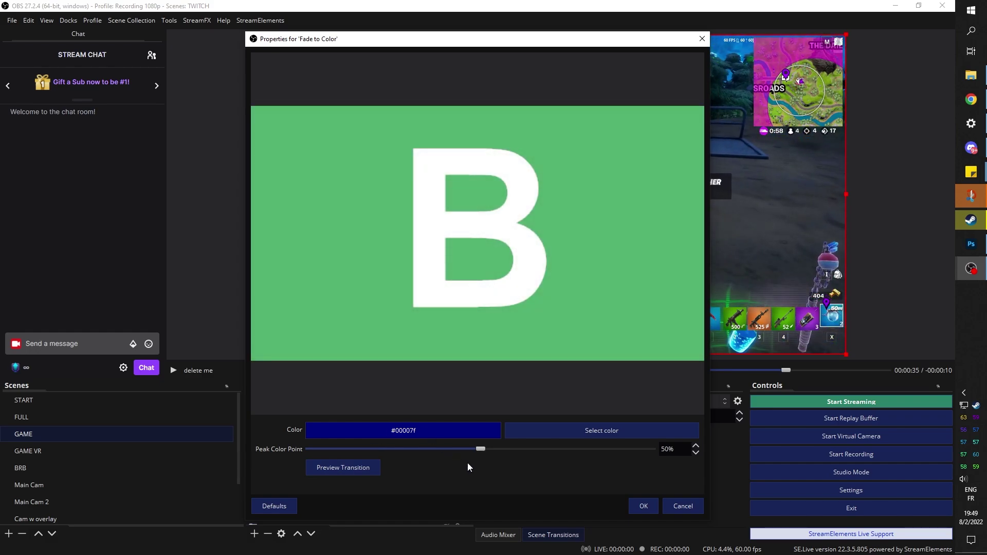
# Set Fade to Color's duration to 1000 ms and use it to switch to the FULL scene
pyautogui.press('Return')
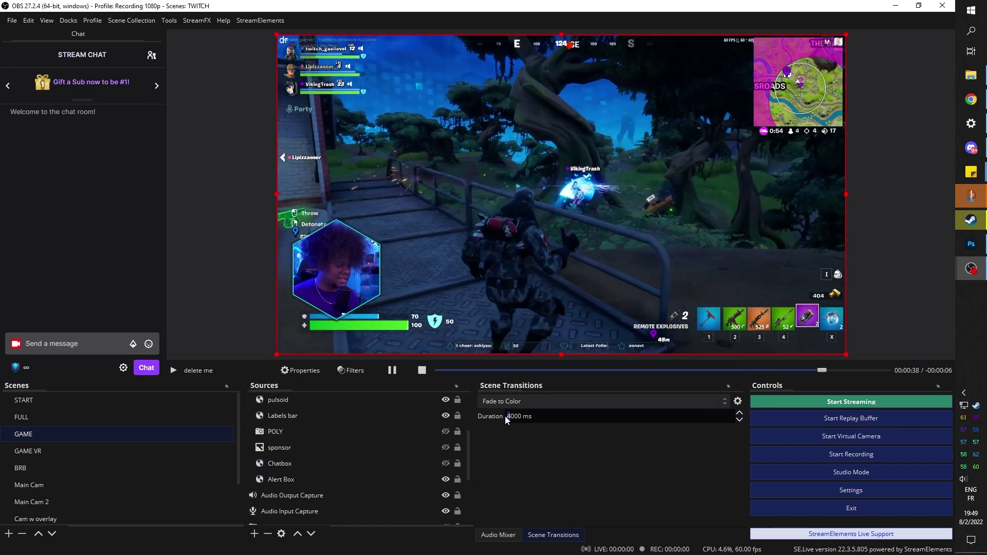
pyautogui.write('1')
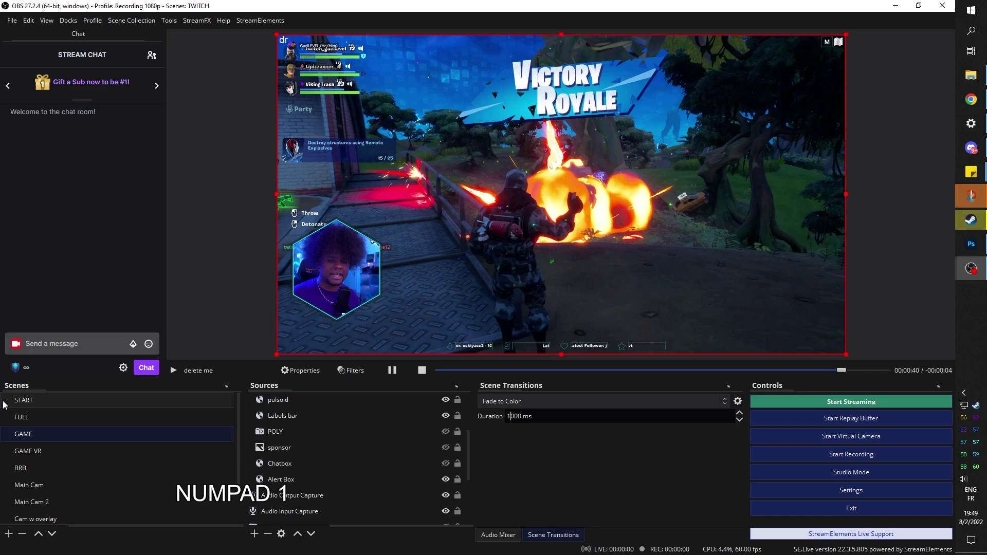
pyautogui.click(28, 418)
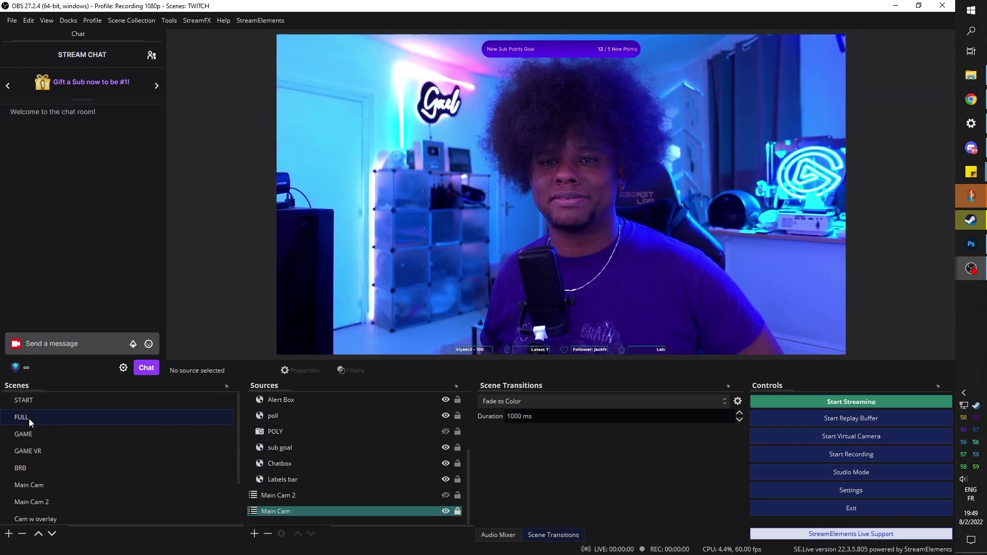
pyautogui.click(561, 401)
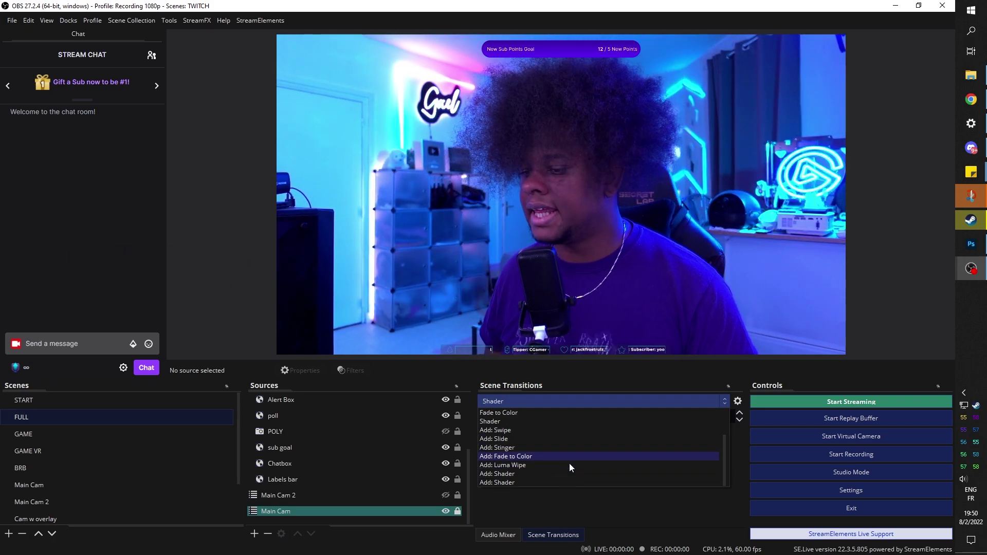
# Make Luma Wipe (1000 ms) the active transition and wipe into the GAME scene
pyautogui.scroll(2, 569, 464)
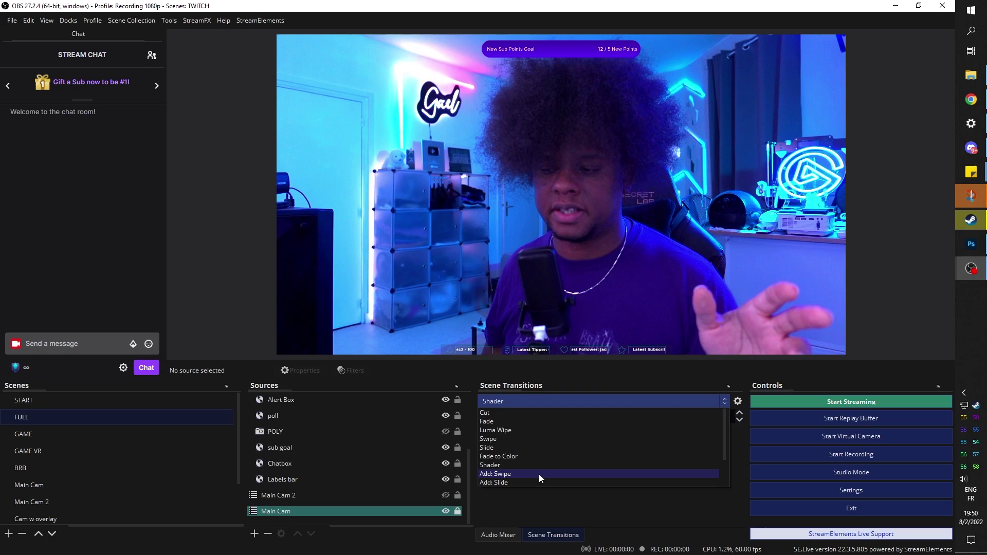
pyautogui.click(513, 431)
pyautogui.click(42, 437)
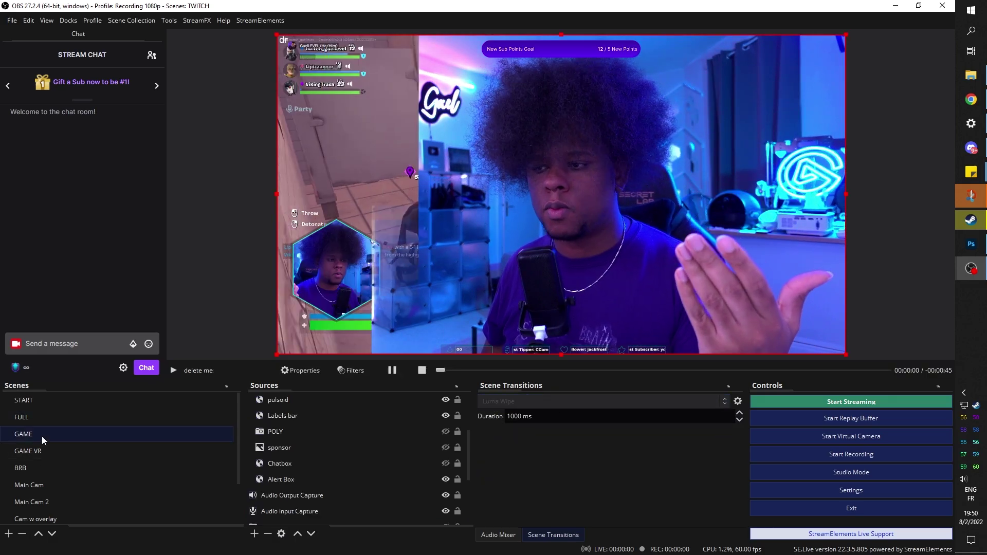